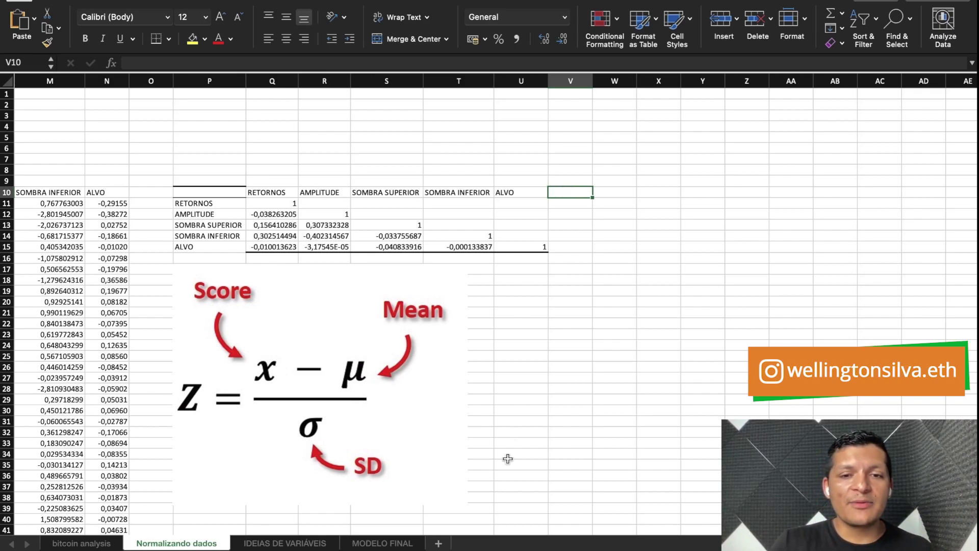
Remove the *-1 factor from the AMPLITUDE formula in G2, leaving =(E2/D2-1), and fill it down the column.
scroll(502, 525, "left", 5)
scroll(293, 503, "left", 3)
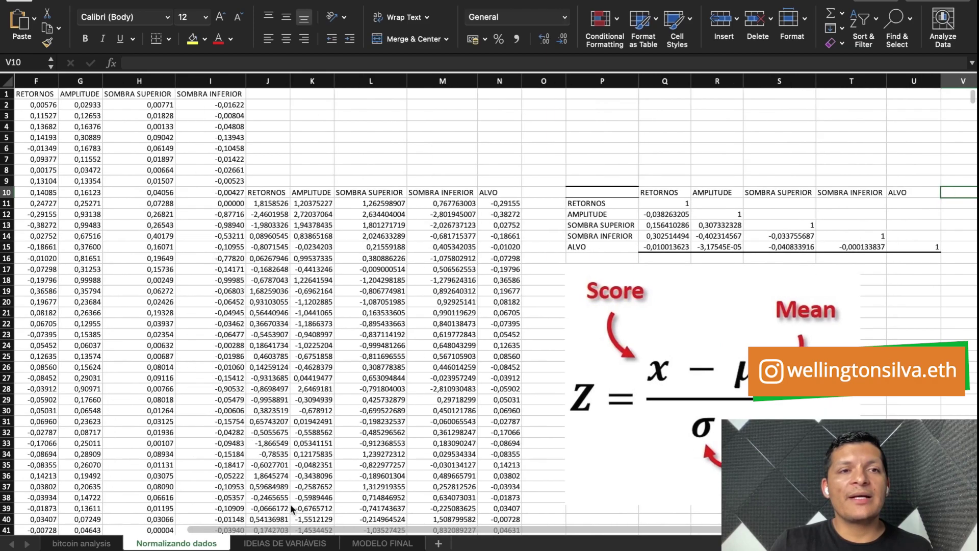
scroll(253, 499, "left", 2)
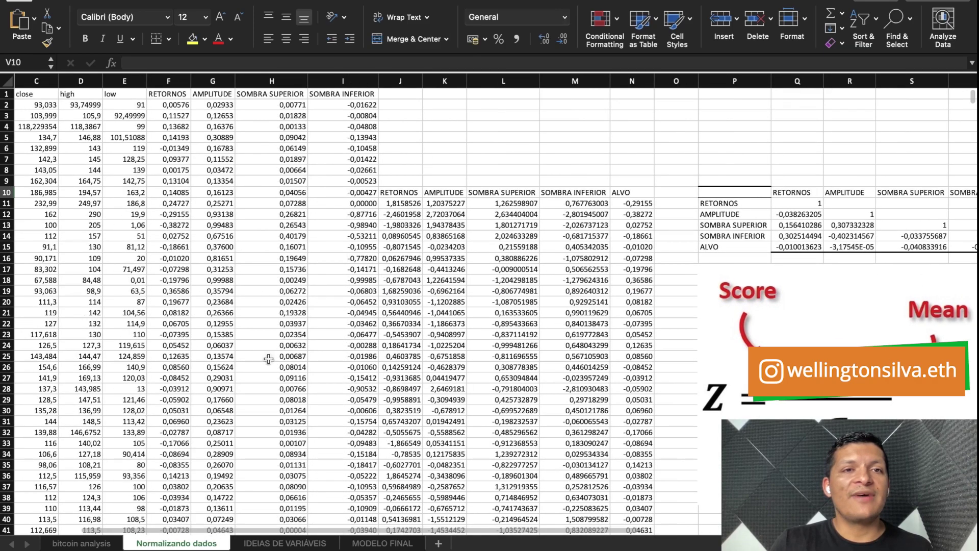
left_click(222, 104)
double_click(222, 105)
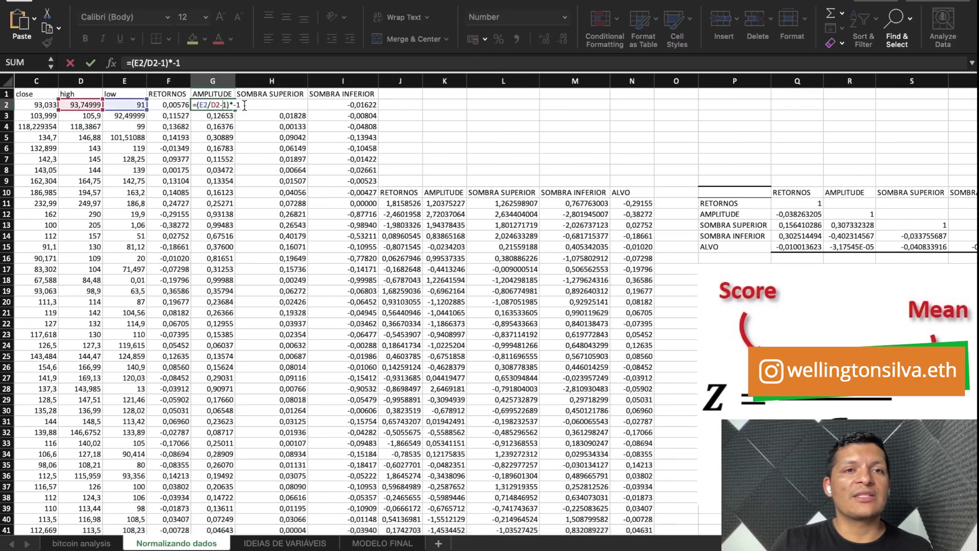
left_click_drag(239, 105, 233, 105)
key("BackSpace")
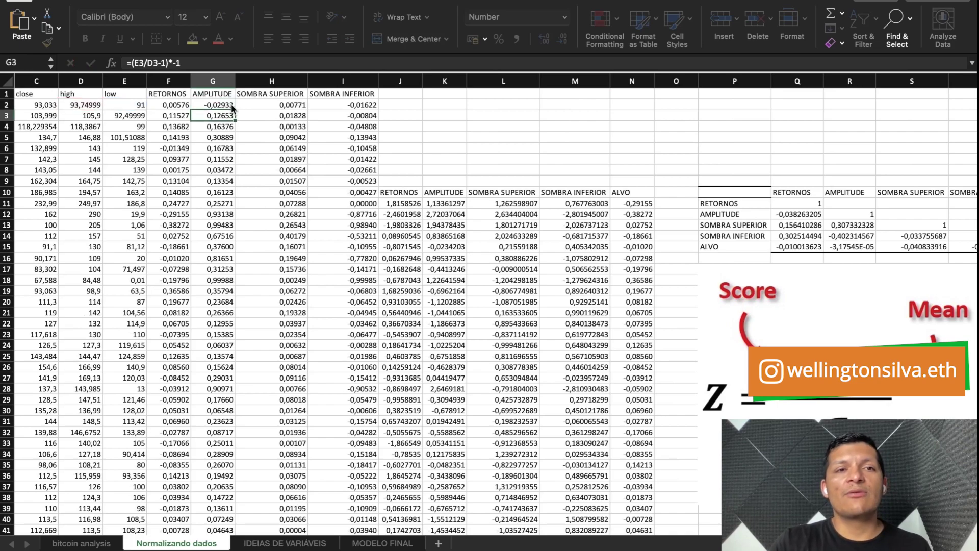
key("Return")
left_click(234, 106)
double_click(234, 107)
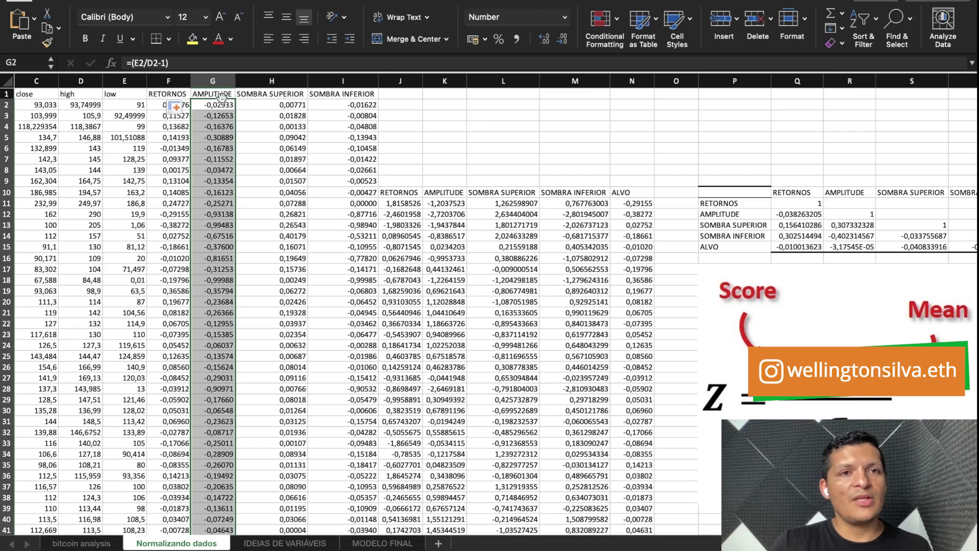
Rewrite the AMPLITUDE formula in G2 as =(D2/E2-1) and fill it down the column.
double_click(225, 104)
left_click_drag(227, 106, 198, 107)
key("BackSpace")
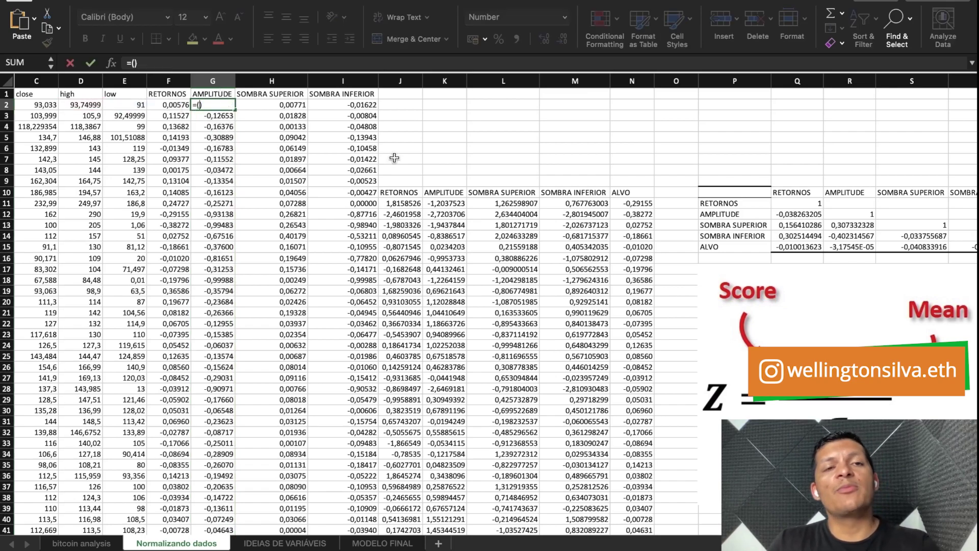
left_click(93, 106)
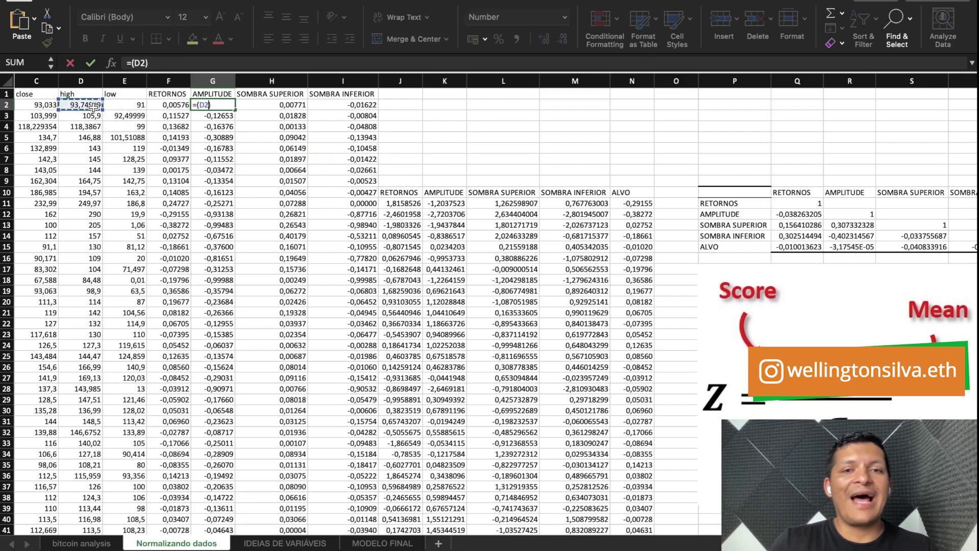
type("/")
left_click(117, 106)
type("-1")
key("Return")
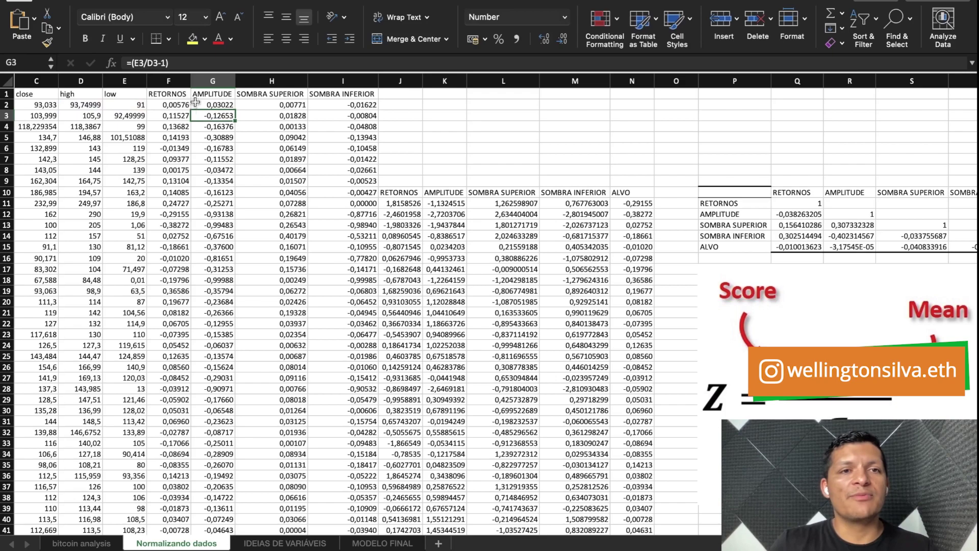
left_click(196, 105)
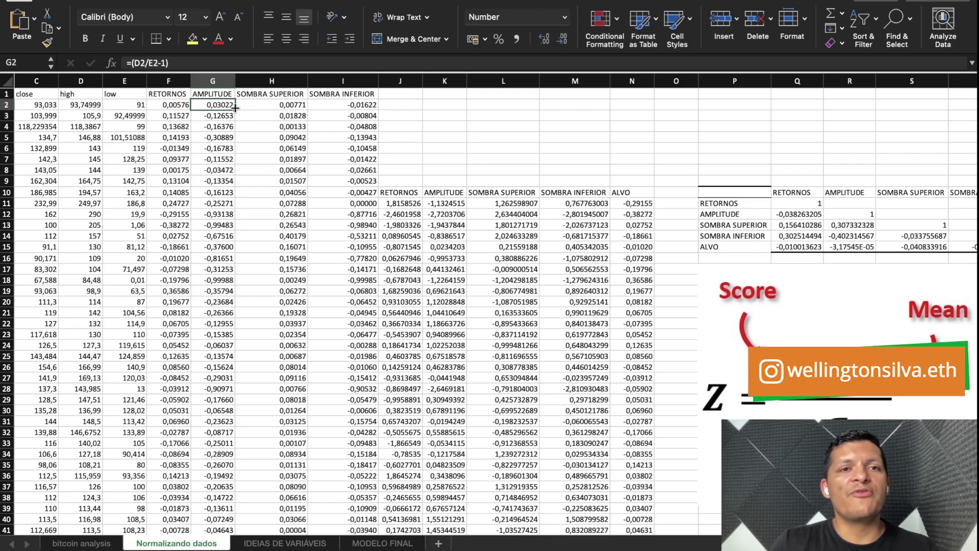
double_click(235, 108)
Plot the whole AMPLITUDE column as a 2-D stacked line chart and enlarge it to inspect the early peak.
left_click(212, 81)
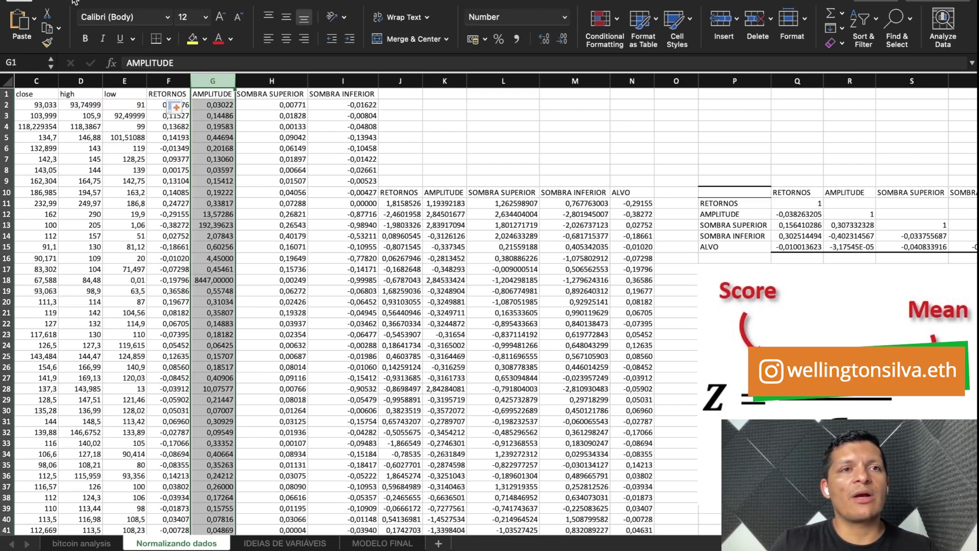
left_click(55, 0)
left_click(481, 25)
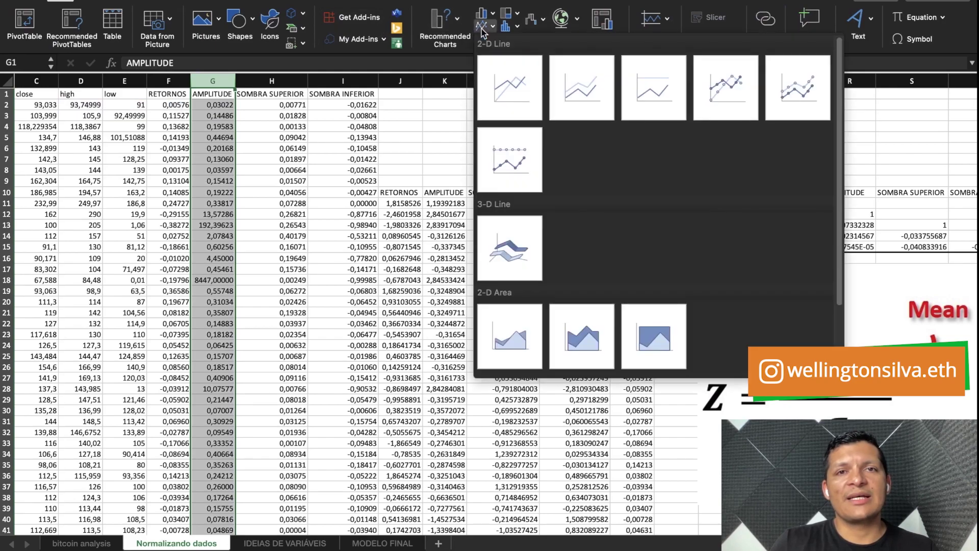
left_click(610, 91)
left_click_drag(557, 258, 311, 133)
left_click_drag(376, 262, 850, 440)
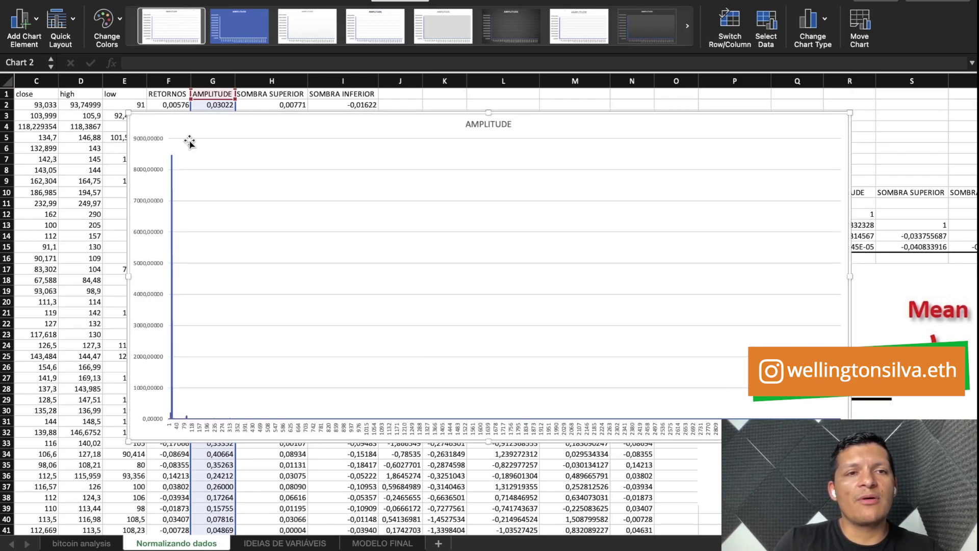
mouse_move(173, 163)
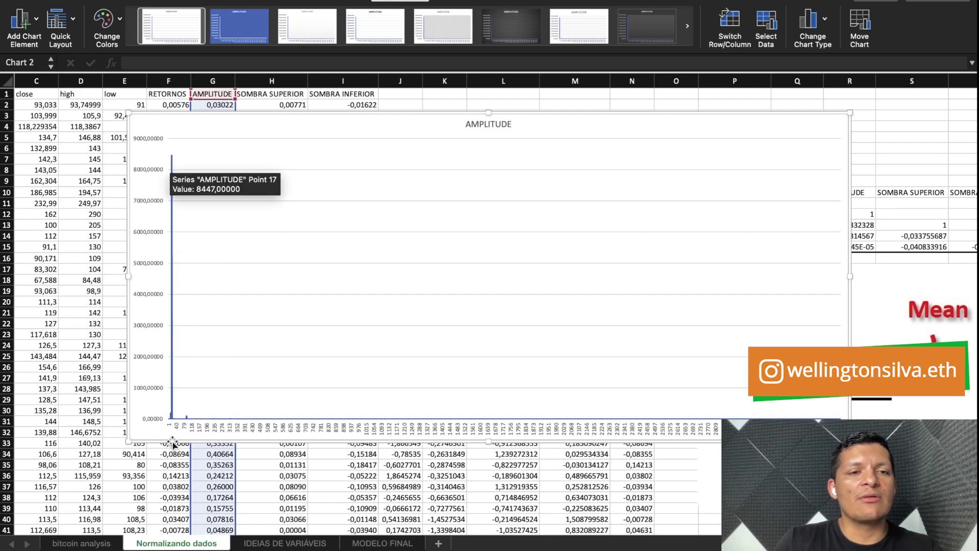
mouse_move(174, 422)
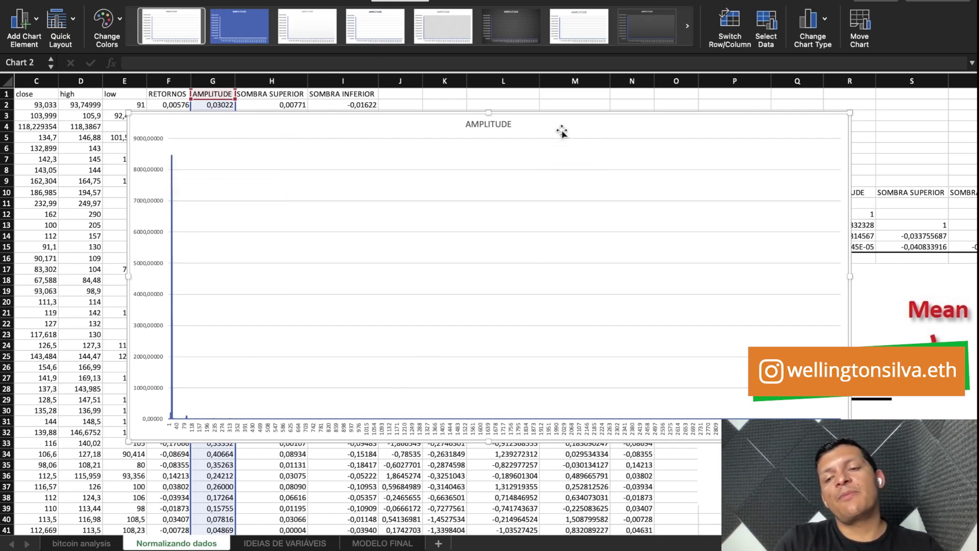
Delete the AMPLITUDE chart and review the high/low formula in G2 without changing it.
key("Delete")
left_click(219, 106)
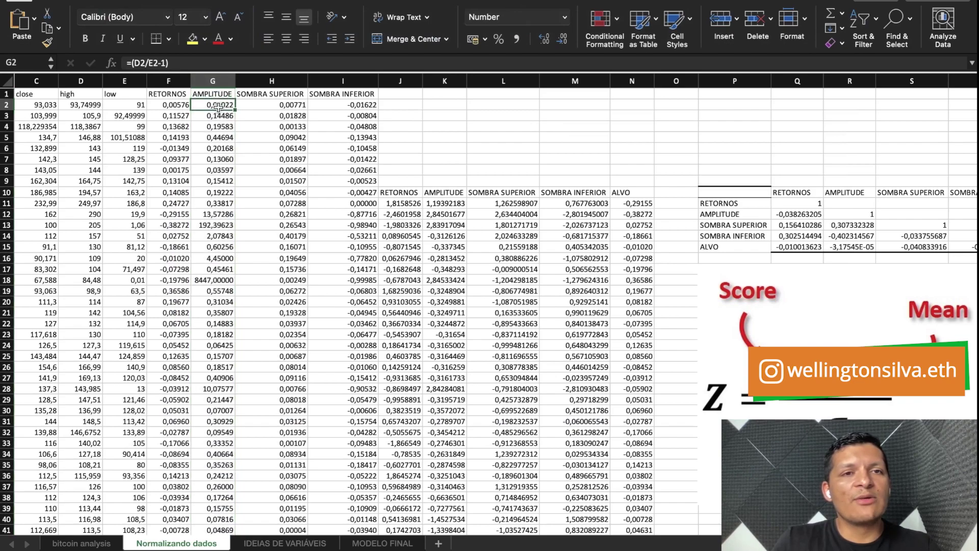
double_click(219, 106)
left_click_drag(226, 106, 197, 106)
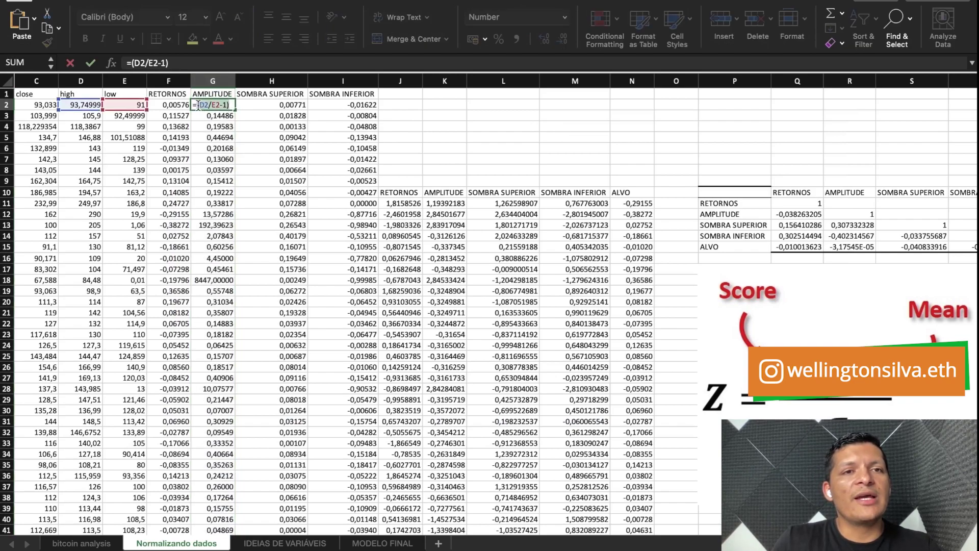
key("Escape")
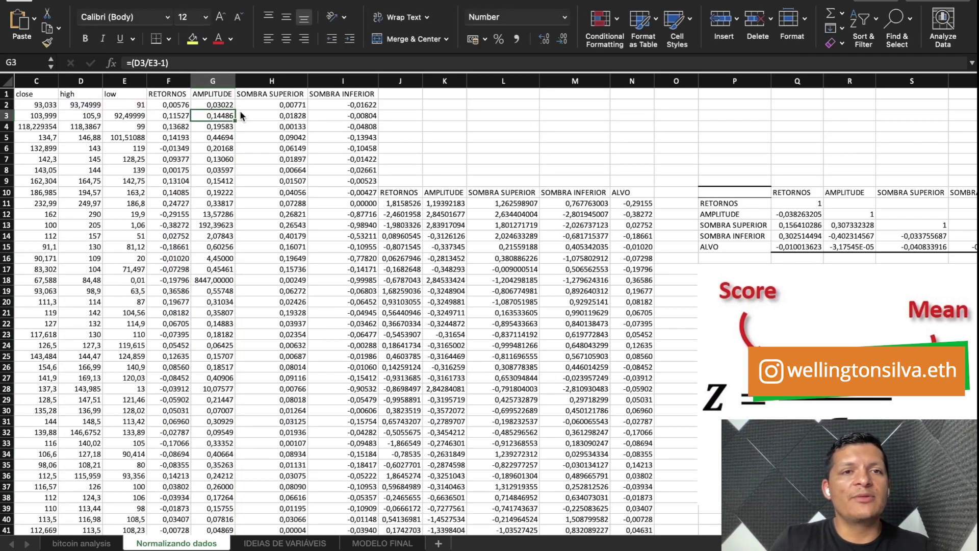
Undo the chart and the high/low formula changes in the AMPLITUDE column, and check the formula in G2.
key("super+z")
key("super+z")
key("super+z")
key("super+z")
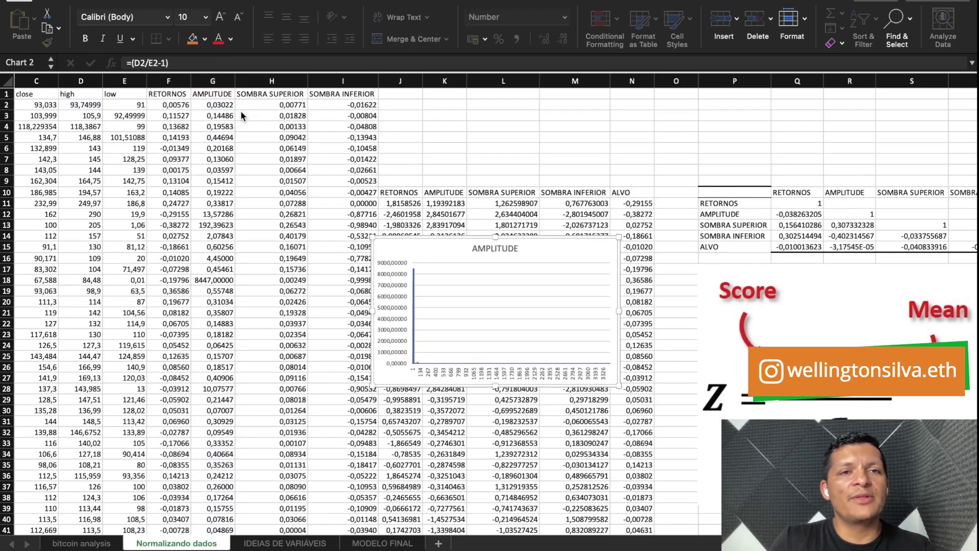
key("super+z")
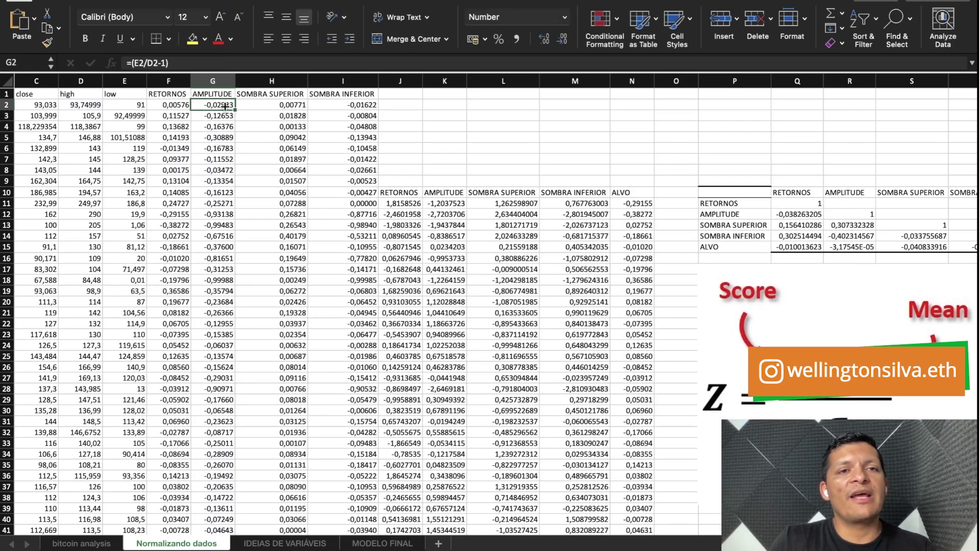
double_click(220, 106)
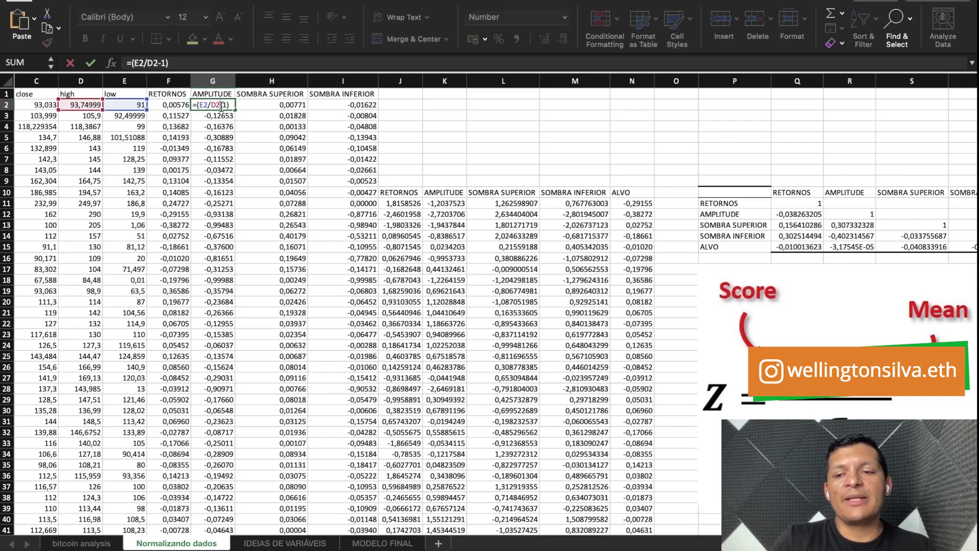
key("Escape")
Plot the AMPLITUDE data from G1 downward as an enlarged 2-D stacked line chart to examine its lowest points, and delete the chart.
left_click(215, 93)
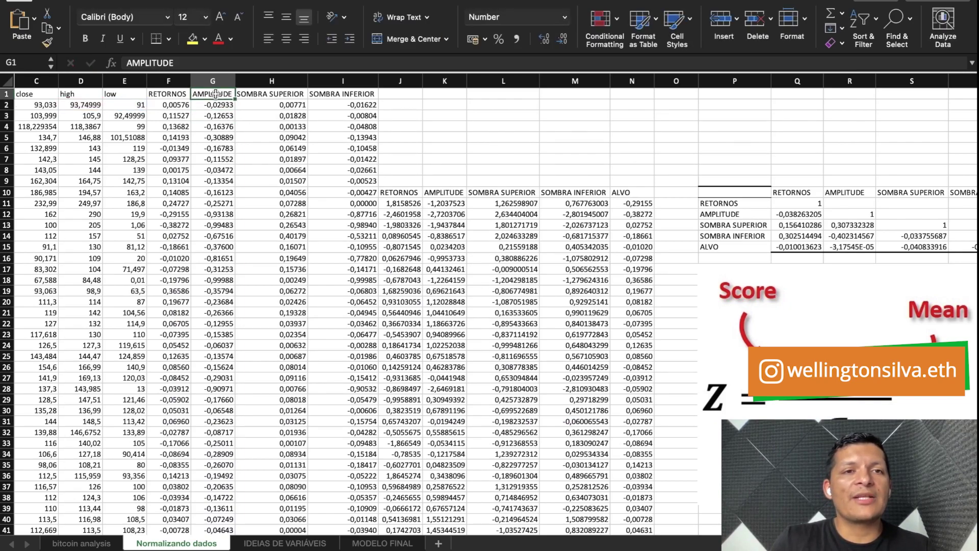
key("super+shift+Down")
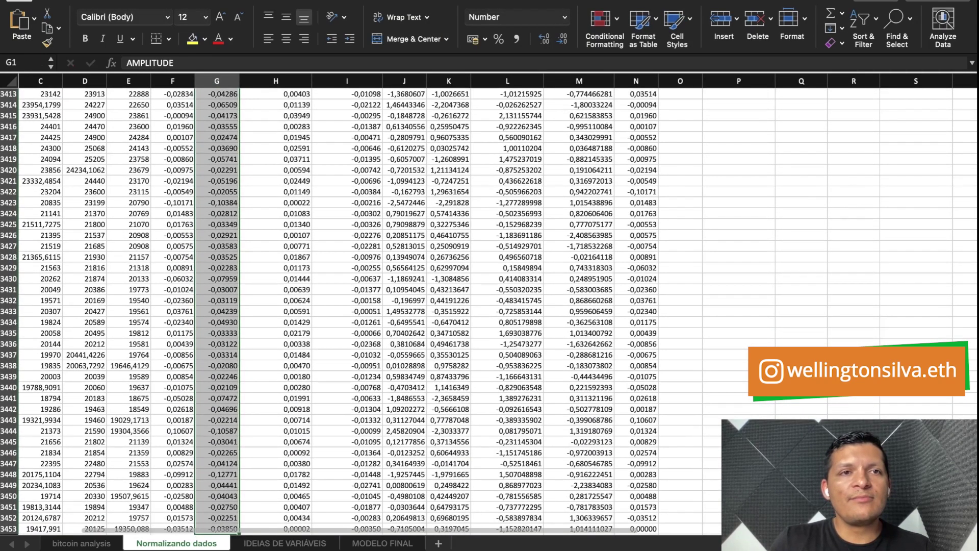
left_click(61, 4)
left_click(482, 25)
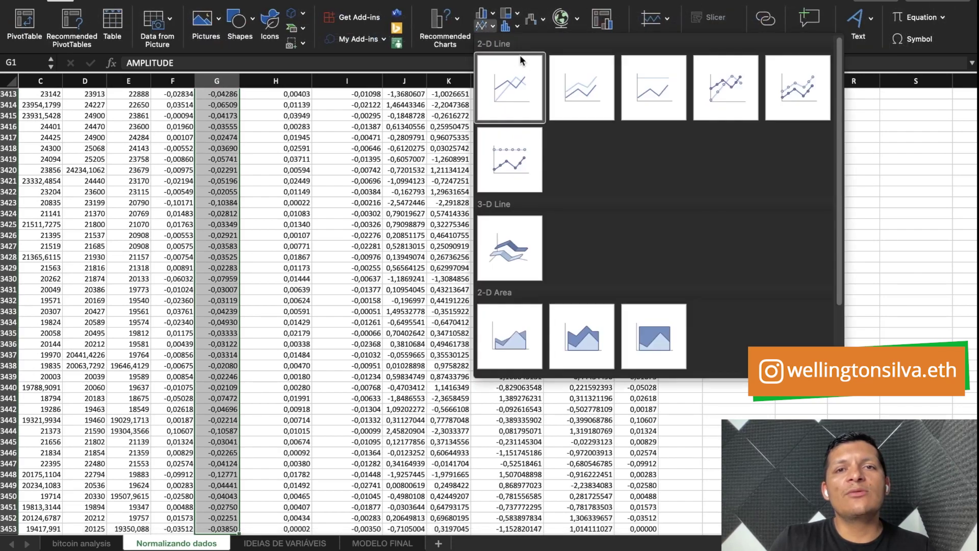
left_click(570, 97)
left_click_drag(668, 222, 330, 150)
left_click_drag(367, 292, 783, 460)
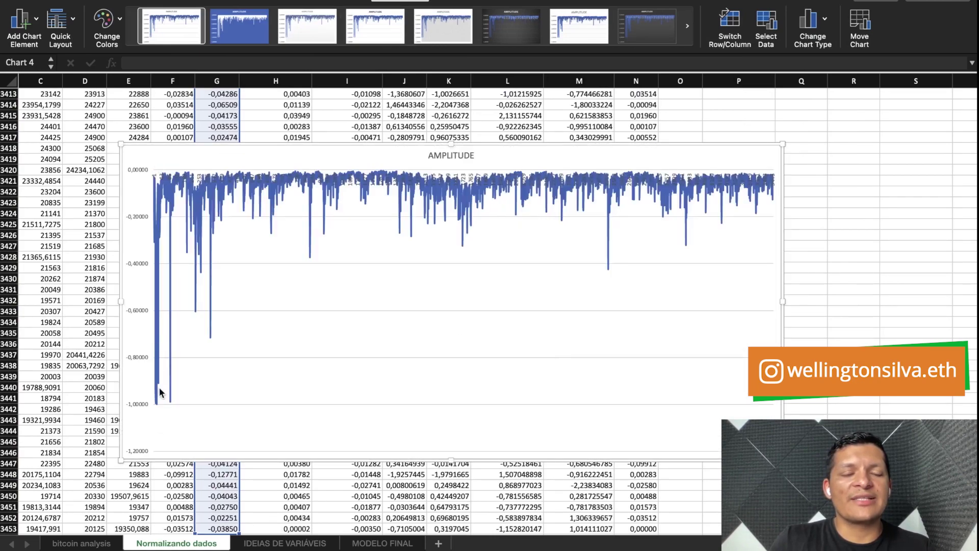
mouse_move(156, 394)
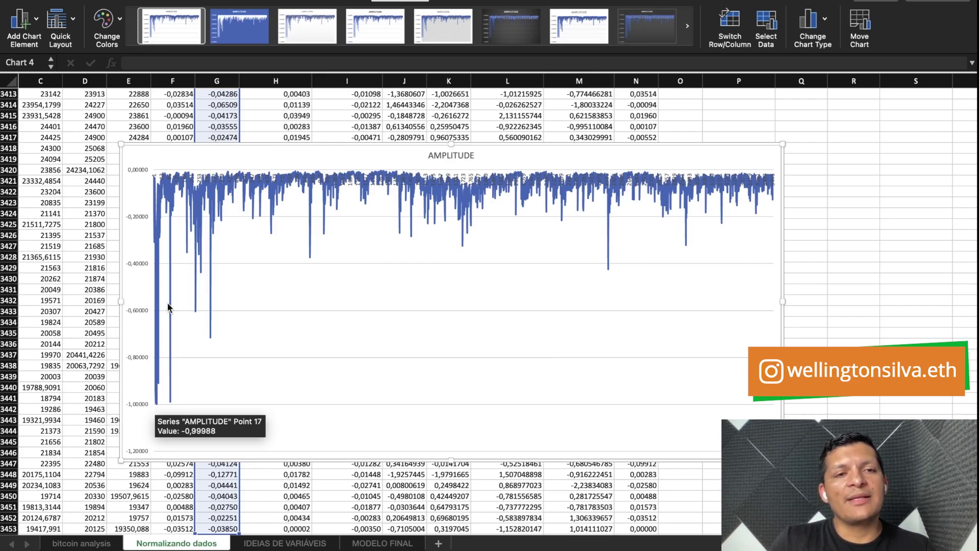
mouse_move(160, 253)
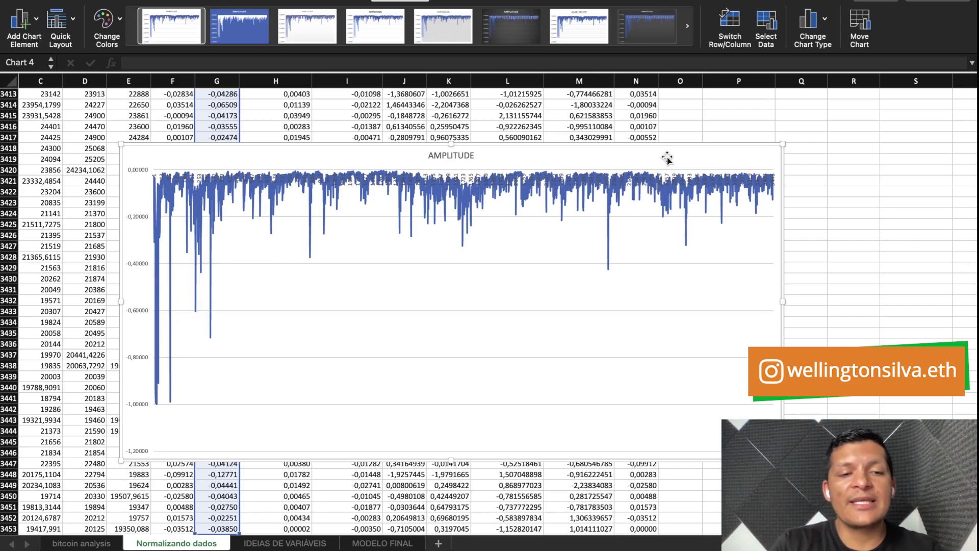
key("Delete")
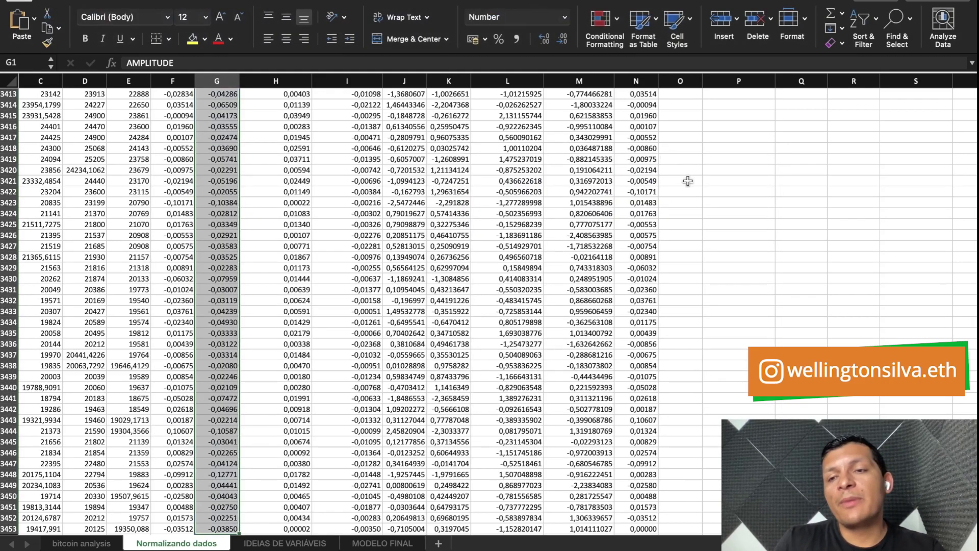
Enter 3 in cell V20 and -3 in cell W20, in the empty area beside the Z-score formula image.
scroll(965, 112, "up", 20)
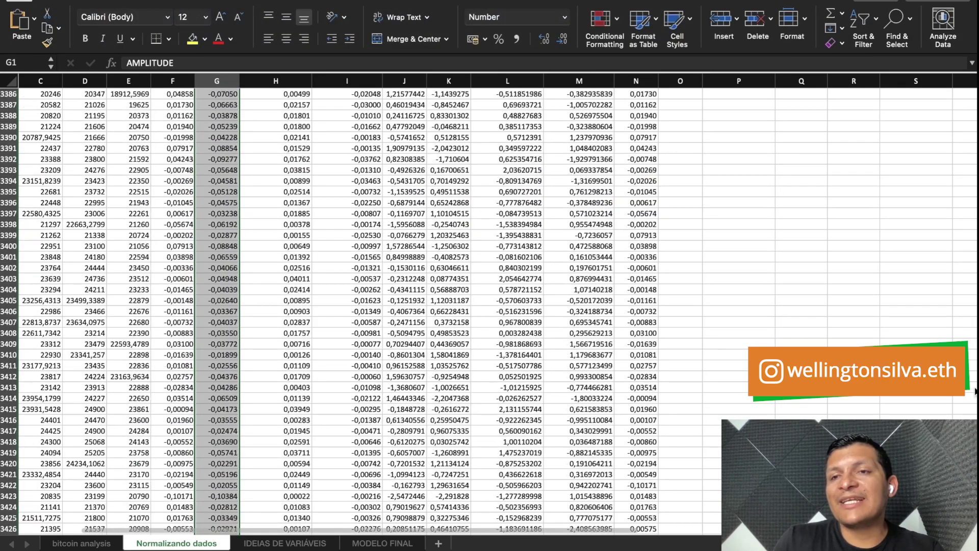
scroll(965, 113, "up", 20)
left_click(632, 111)
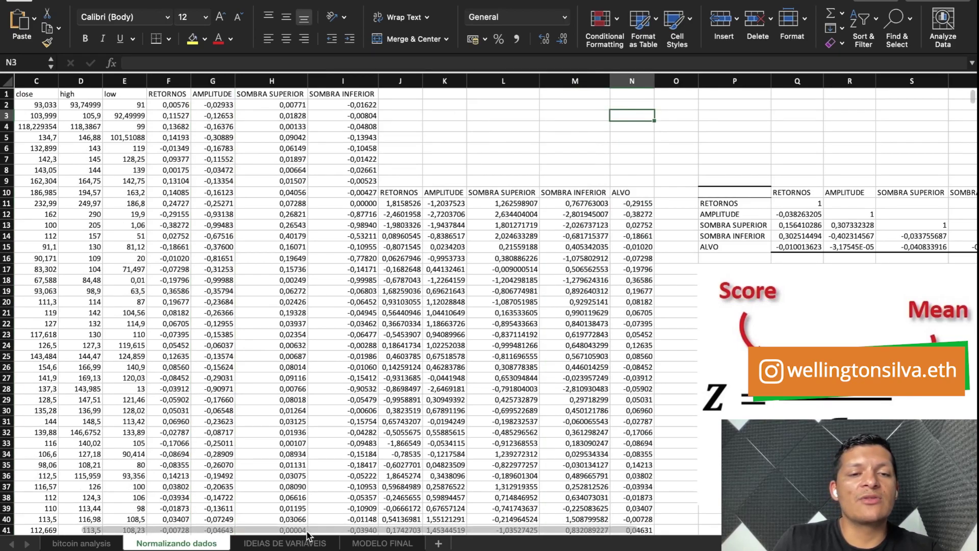
left_click_drag(310, 534, 671, 532)
scroll(693, 357, "down", 5)
scroll(694, 357, "left", 3)
left_click(713, 248)
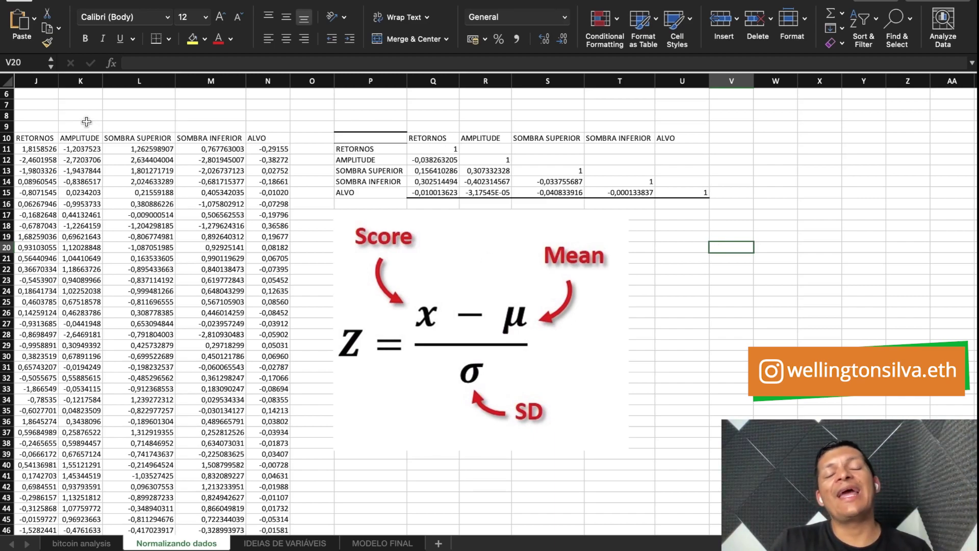
double_click(733, 247)
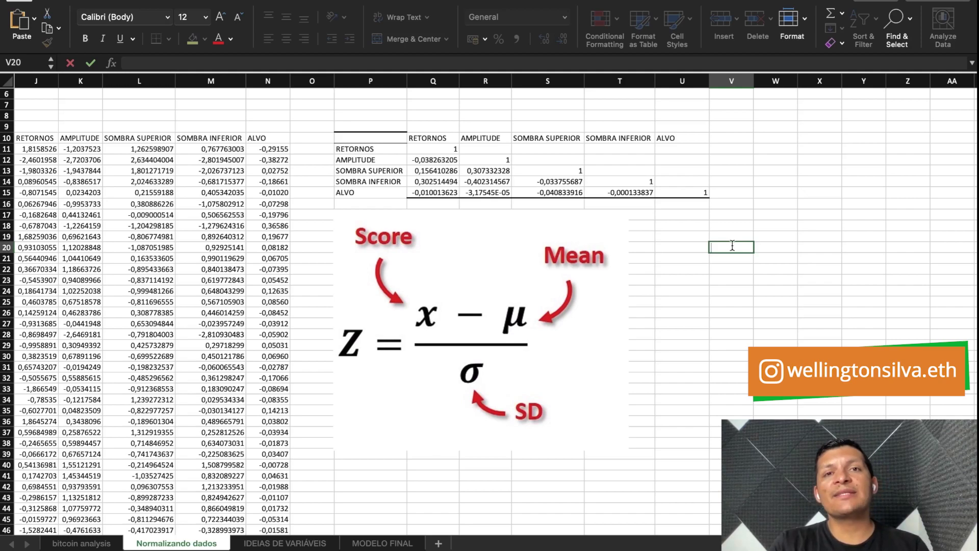
type("3")
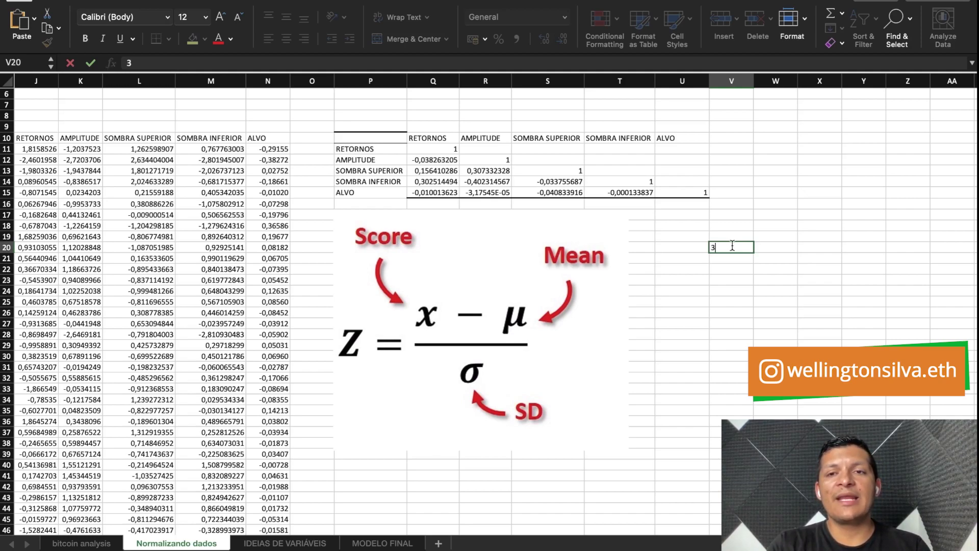
key("Tab")
type("-3")
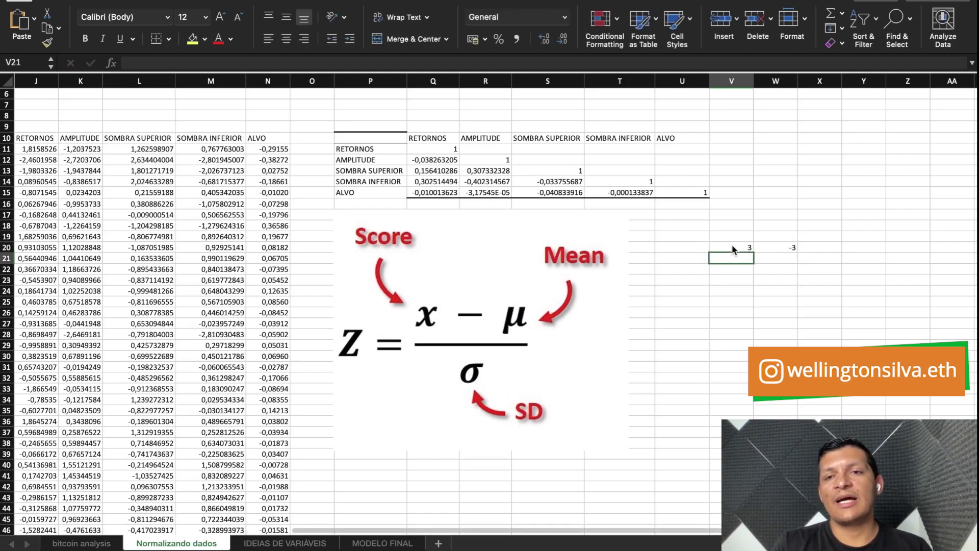
left_click(733, 244)
left_click_drag(763, 249, 765, 247)
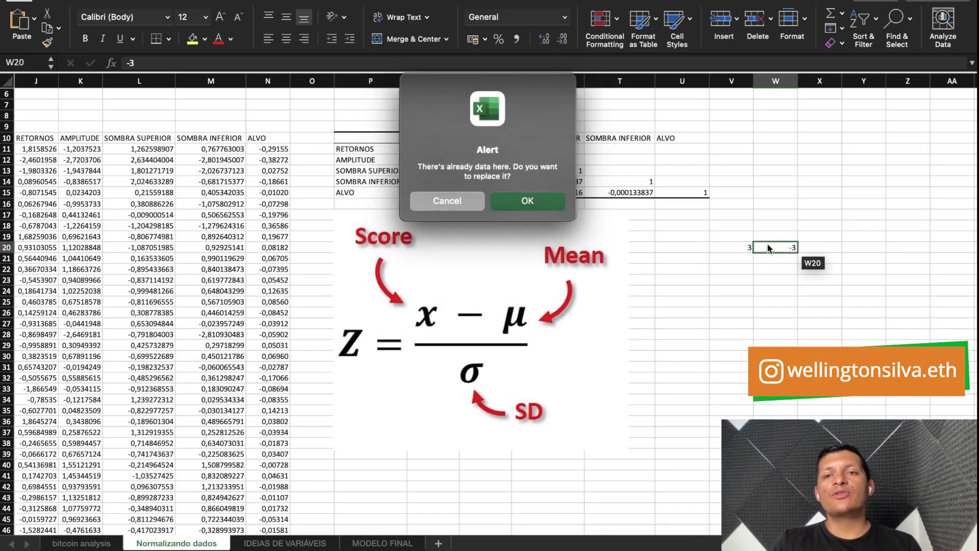
left_click(465, 204)
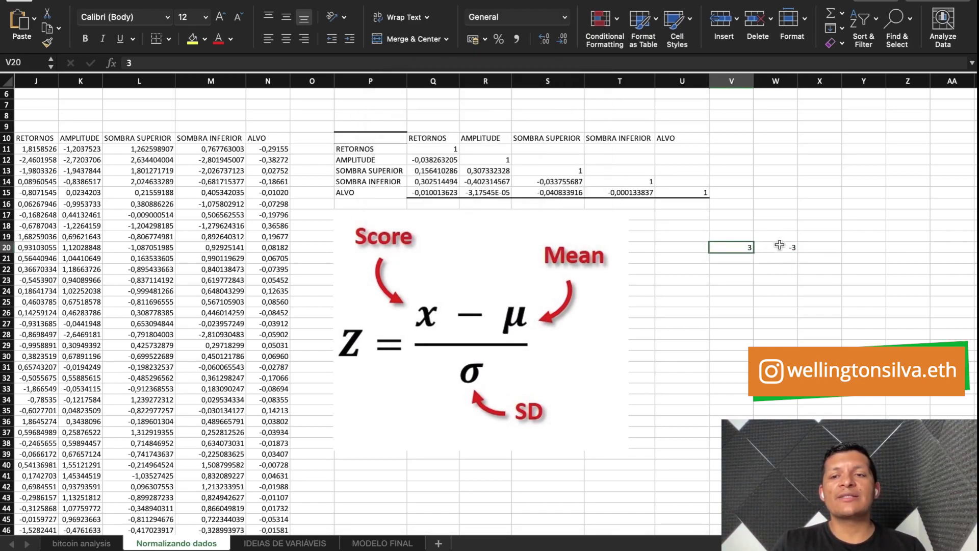
Clear the values from cells V20 and W20 beside the Z-score formula image.
left_click(776, 249)
key("Delete")
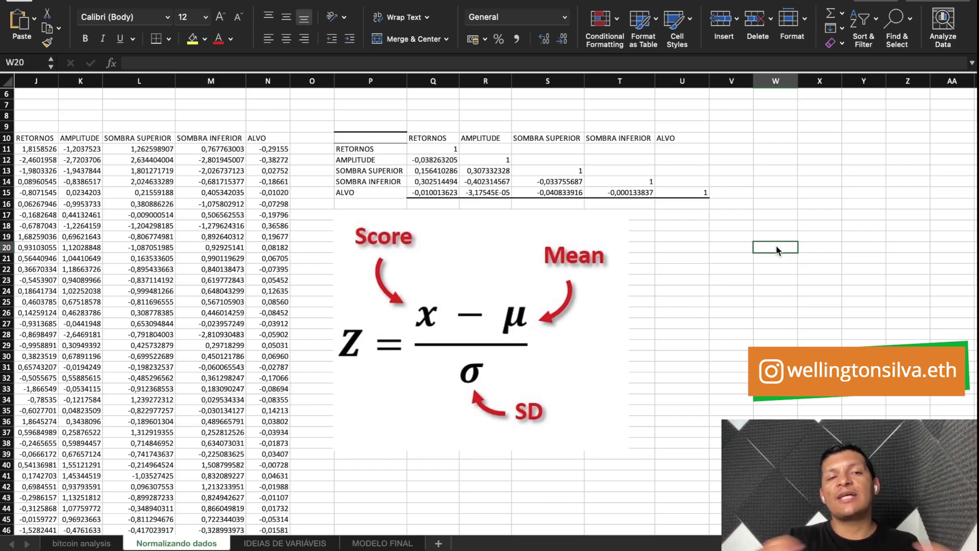
Plot the normalized AMPLITUDE data from K10 downward as an enlarged 2-D stacked line chart to examine its range, and delete the chart.
left_click(70, 140)
key("ctrl+shift+Down")
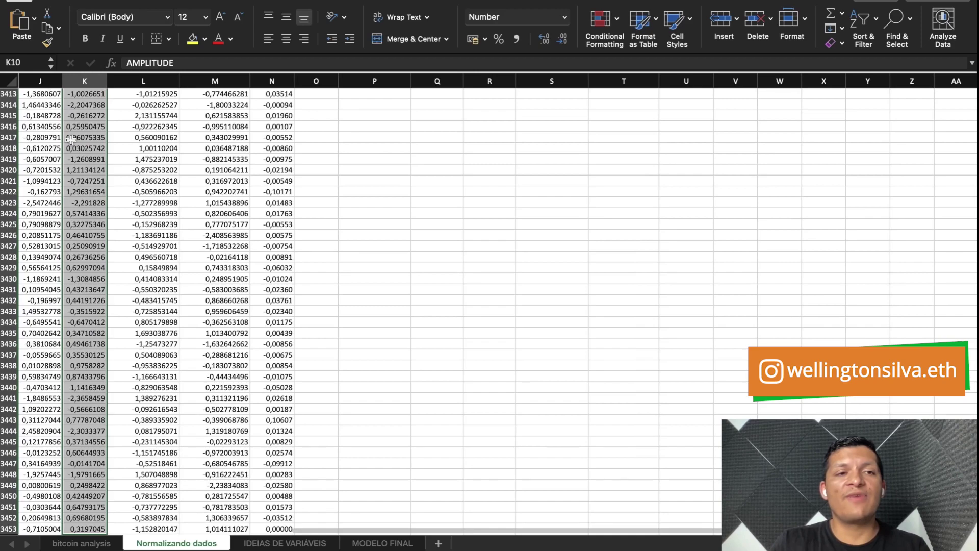
left_click(82, 2)
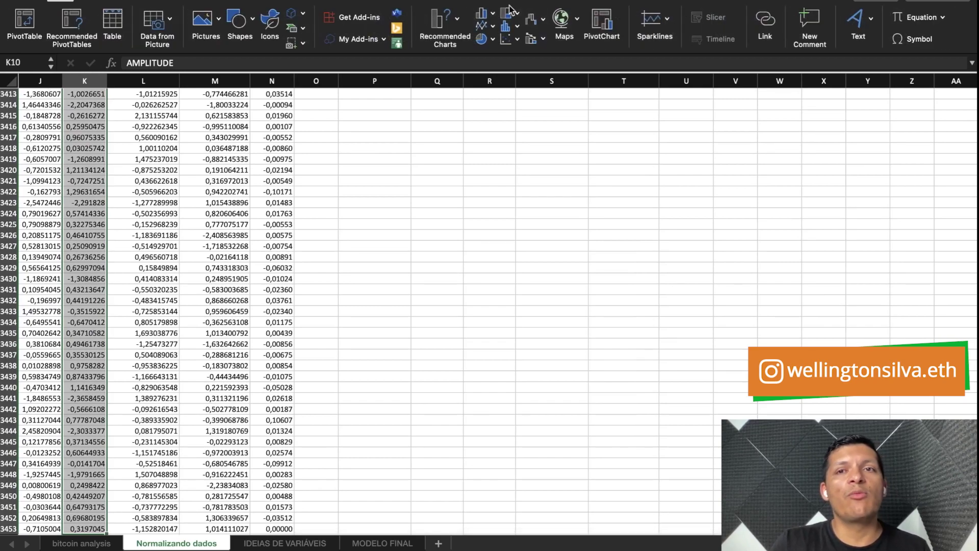
left_click(483, 28)
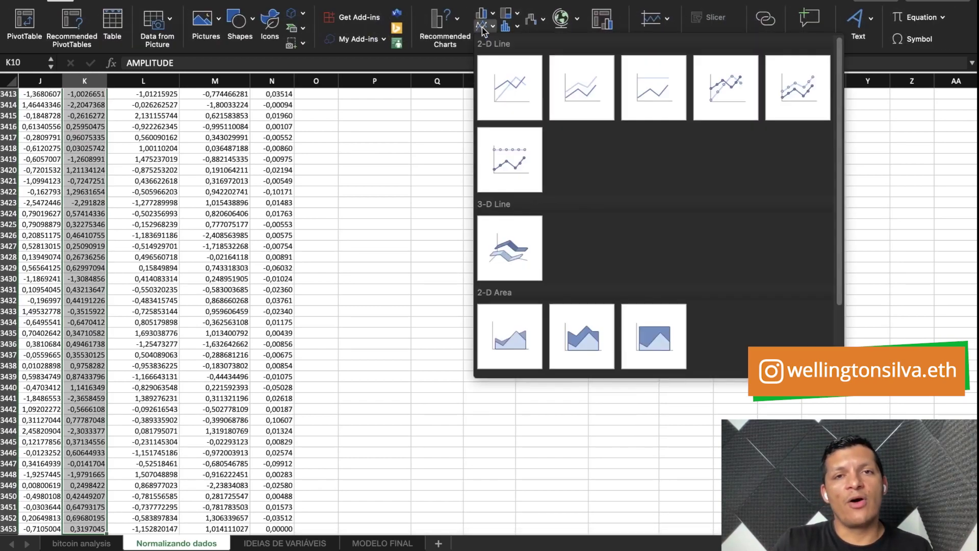
left_click(581, 86)
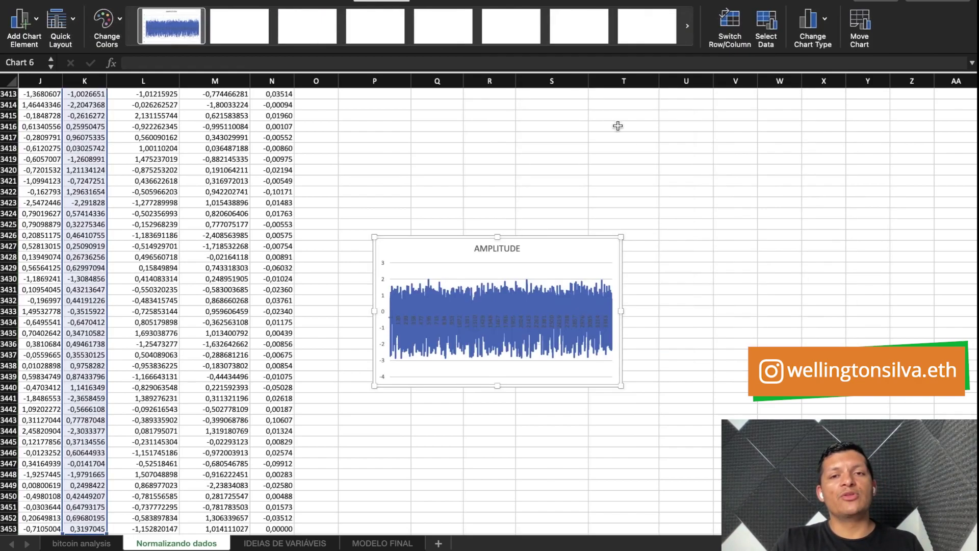
left_click_drag(590, 240, 422, 97)
left_click_drag(456, 240, 919, 444)
left_click_drag(744, 99, 602, 106)
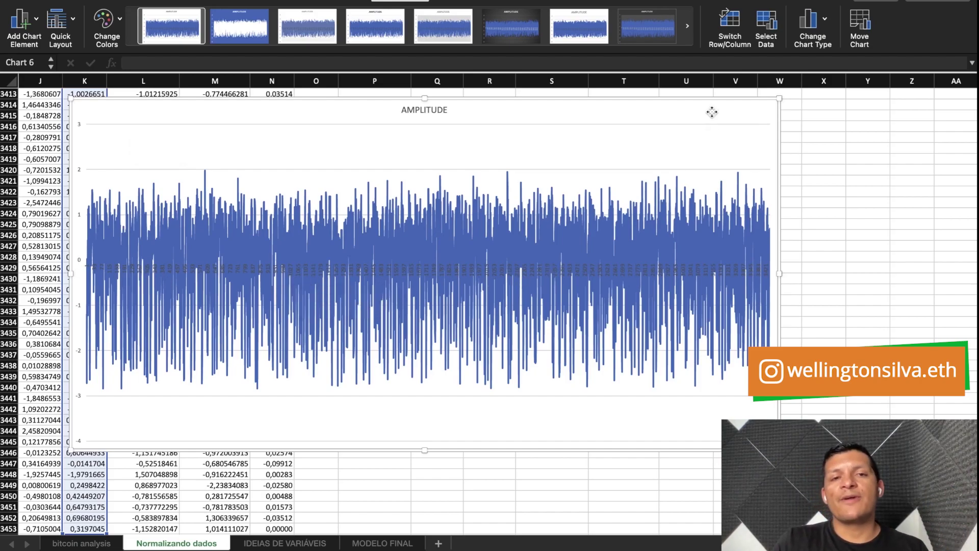
key("Delete")
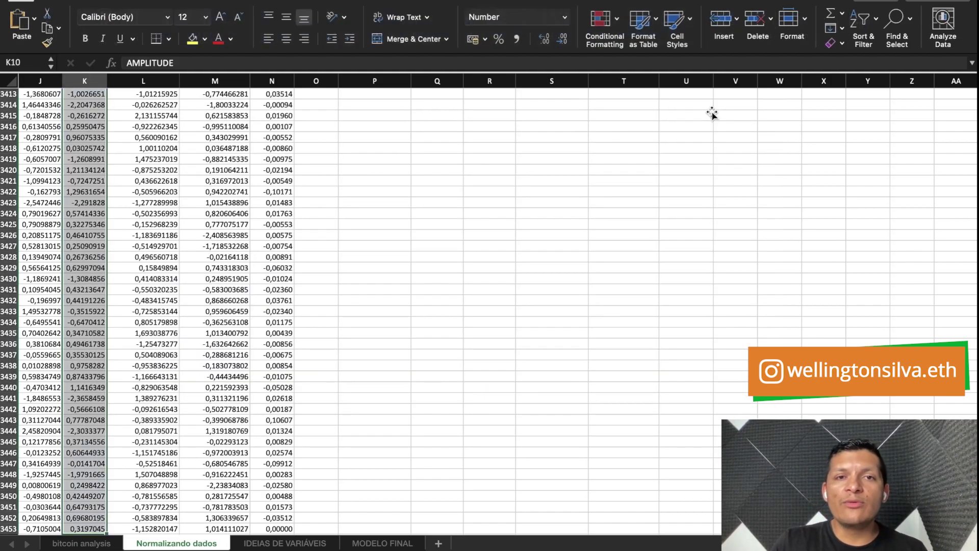
Plot the normalized AMPLITUDE data from K10 downward as an enlarged histogram to examine its distribution, and delete the chart.
left_click(63, 1)
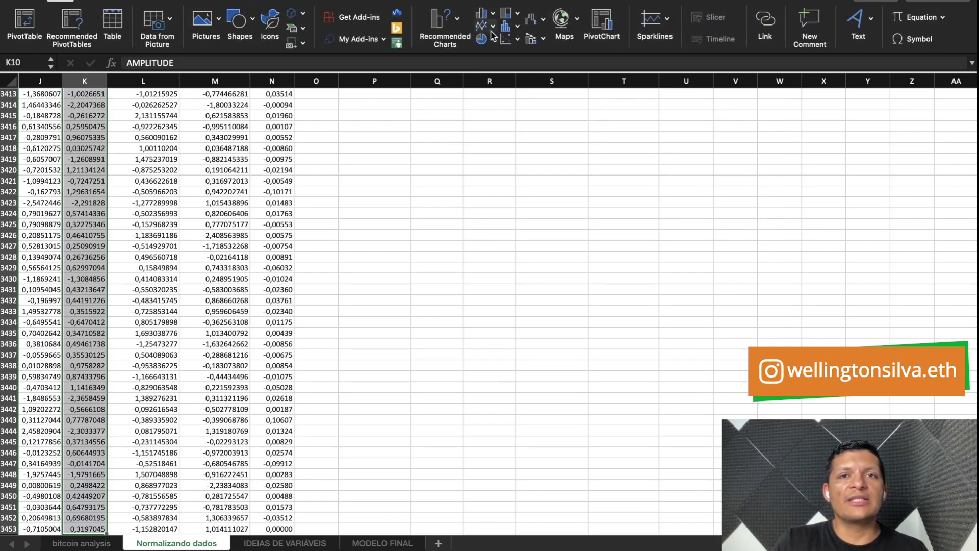
left_click(520, 41)
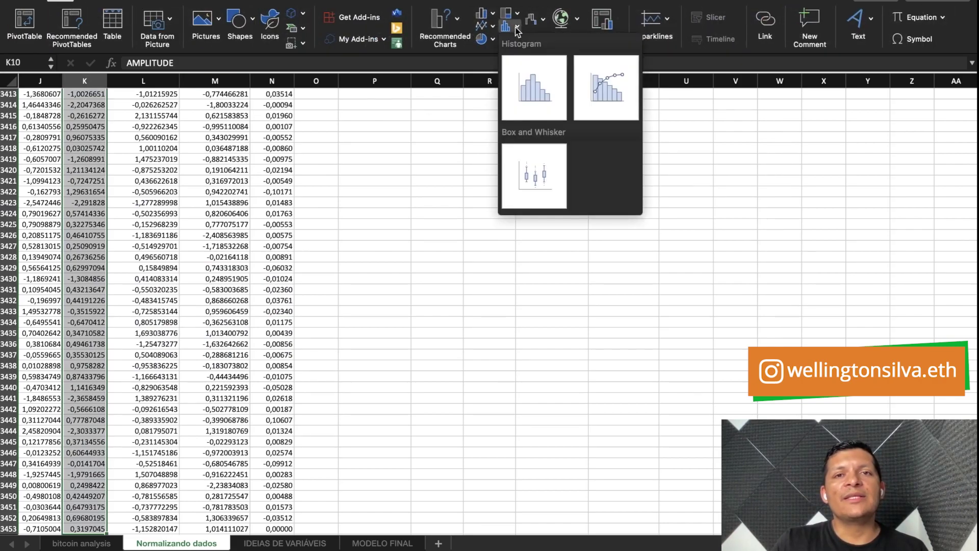
left_click(531, 87)
left_click_drag(586, 247, 493, 185)
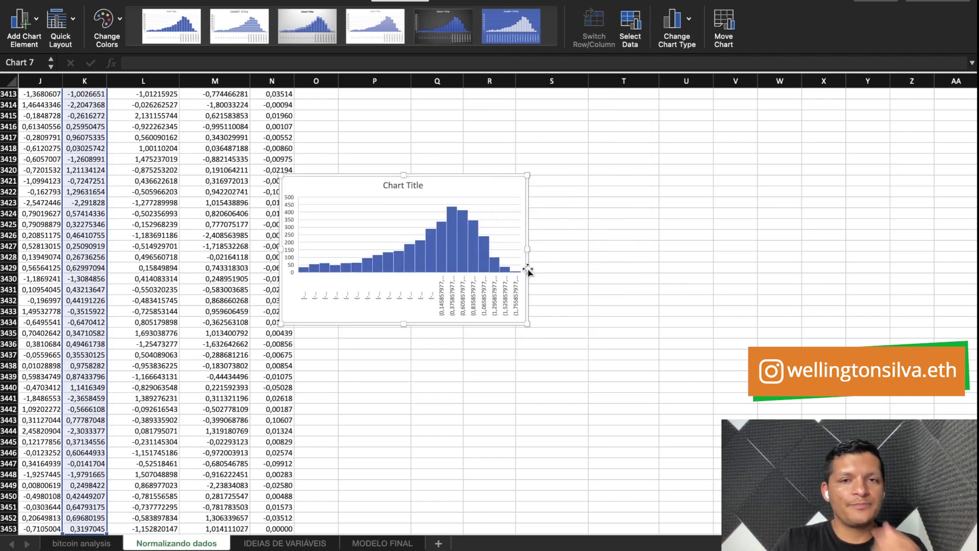
left_click_drag(529, 322, 711, 487)
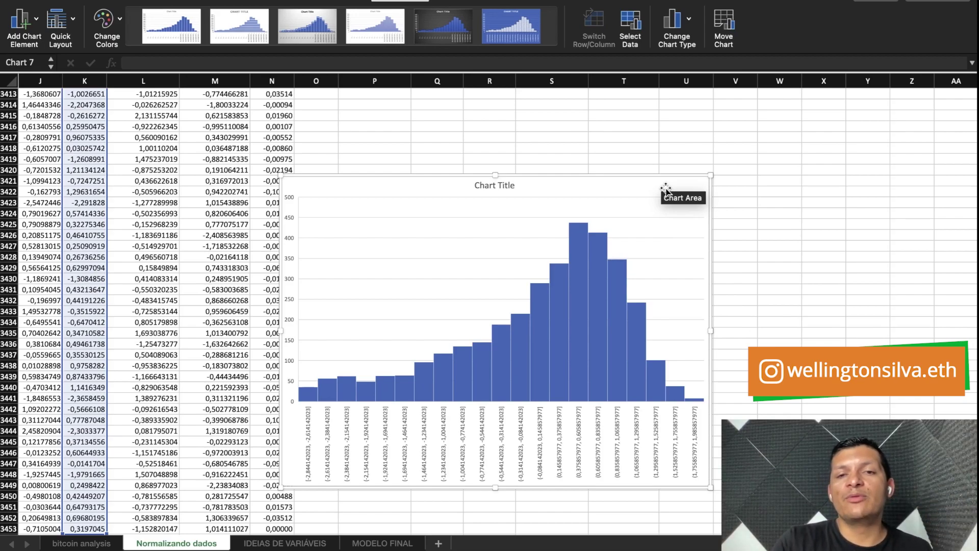
key("Delete")
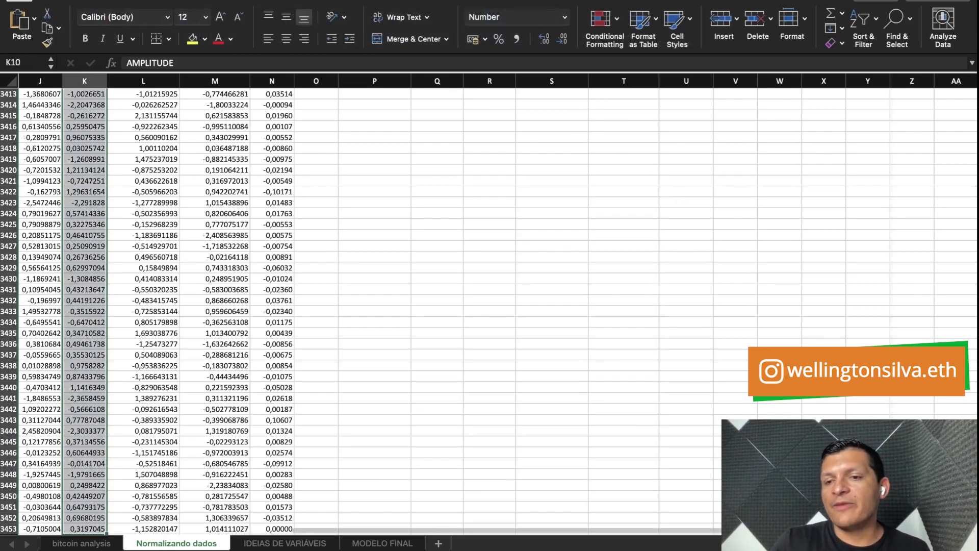
Examine the original variable columns F to I alongside the normalized columns J to M and the Z-score formula image.
scroll(521, 273, "up", 20)
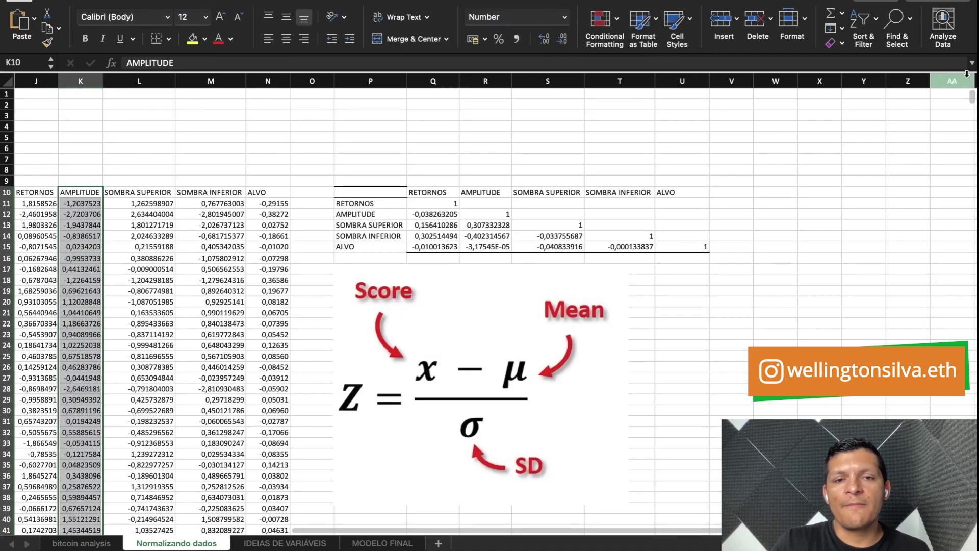
left_click(682, 409)
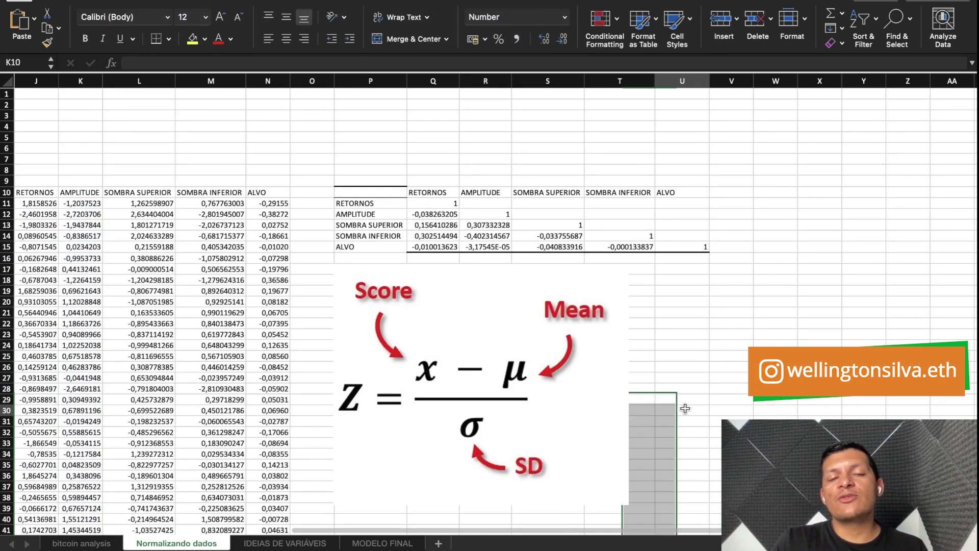
left_click_drag(439, 531, 526, 538)
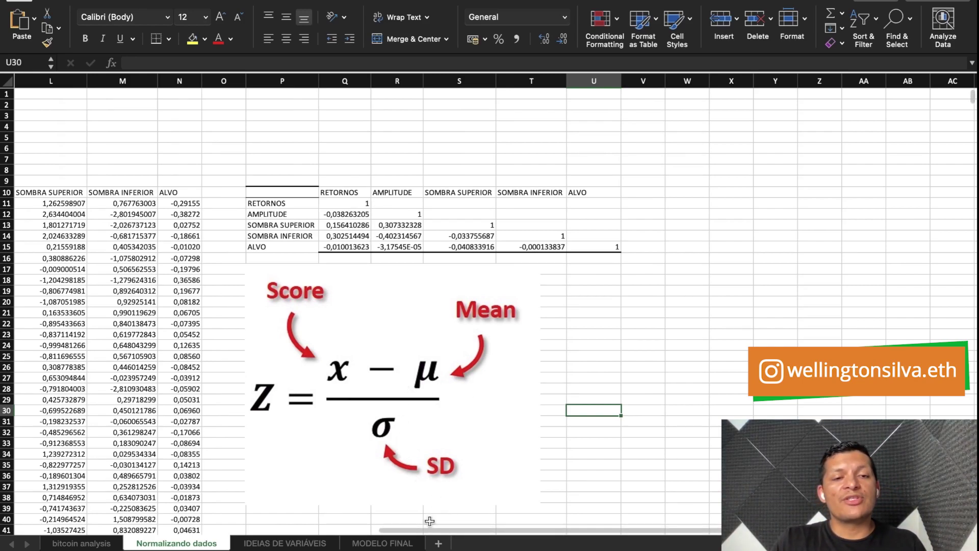
left_click_drag(439, 531, 271, 512)
scroll(270, 512, "left", 3)
scroll(264, 511, "right", 2)
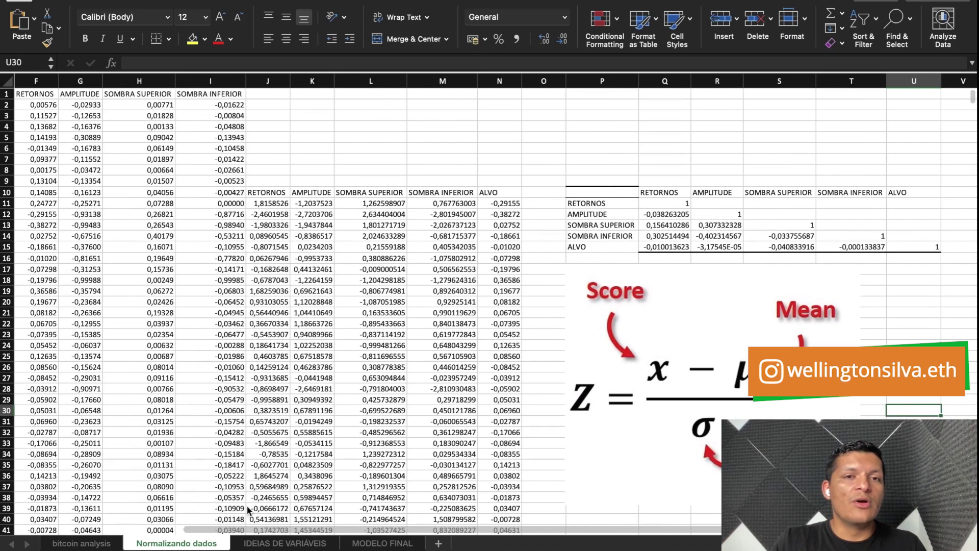
scroll(264, 510, "right", 1)
scroll(265, 511, "left", 1)
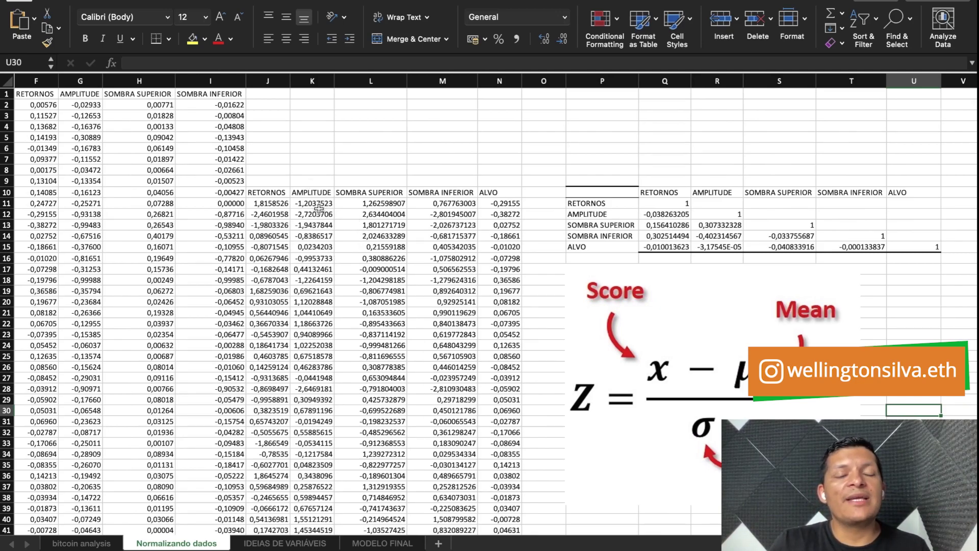
Review the RETORNOS Z-score formula in J11, including its SUM(F2:F11)/10 mean and STDEV(F2:F11) parts, without changing it.
double_click(278, 203)
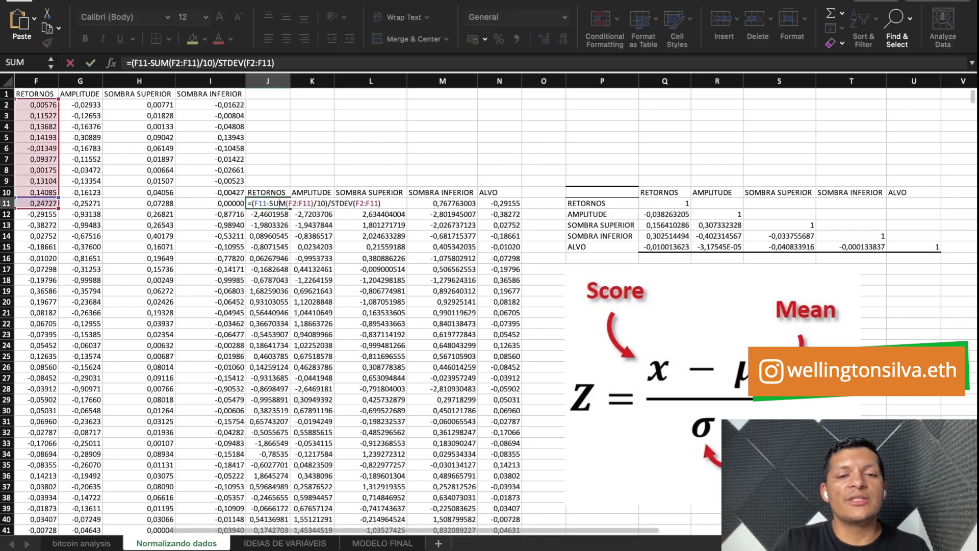
scroll(423, 531, "left", 2)
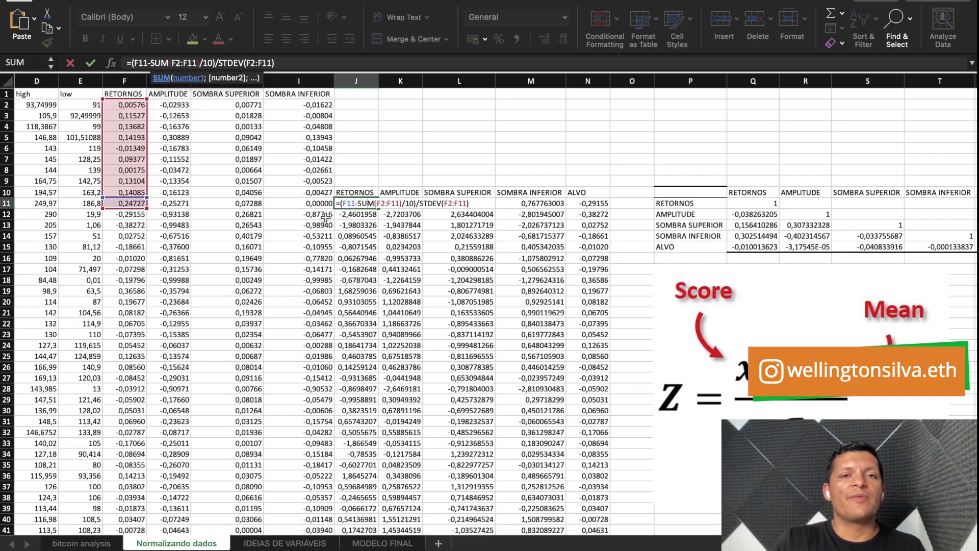
left_click(352, 204)
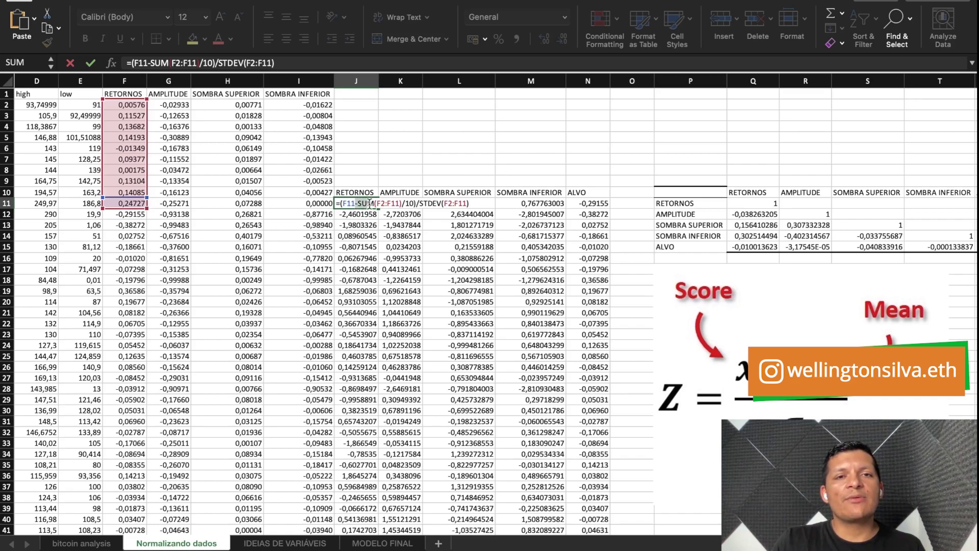
left_click_drag(388, 204, 418, 205)
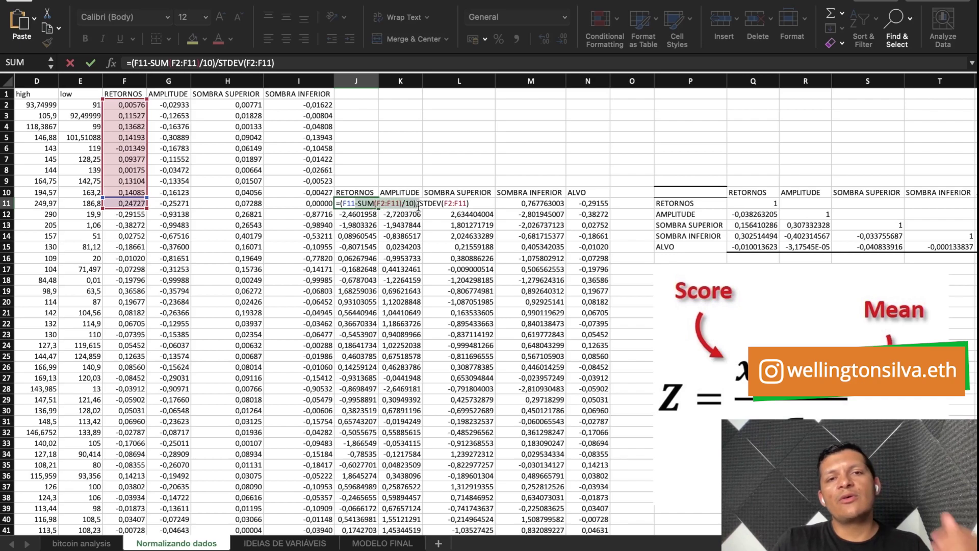
left_click(414, 203)
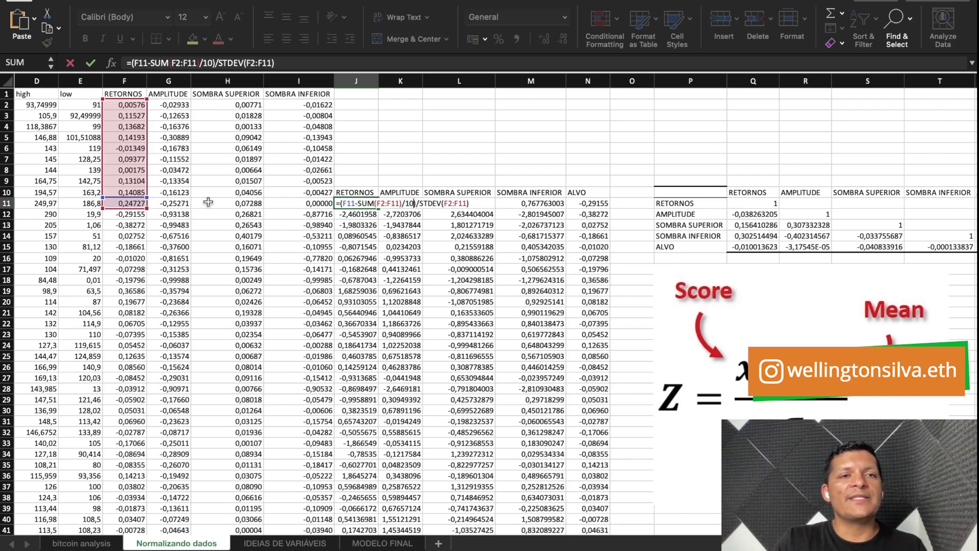
left_click(435, 203)
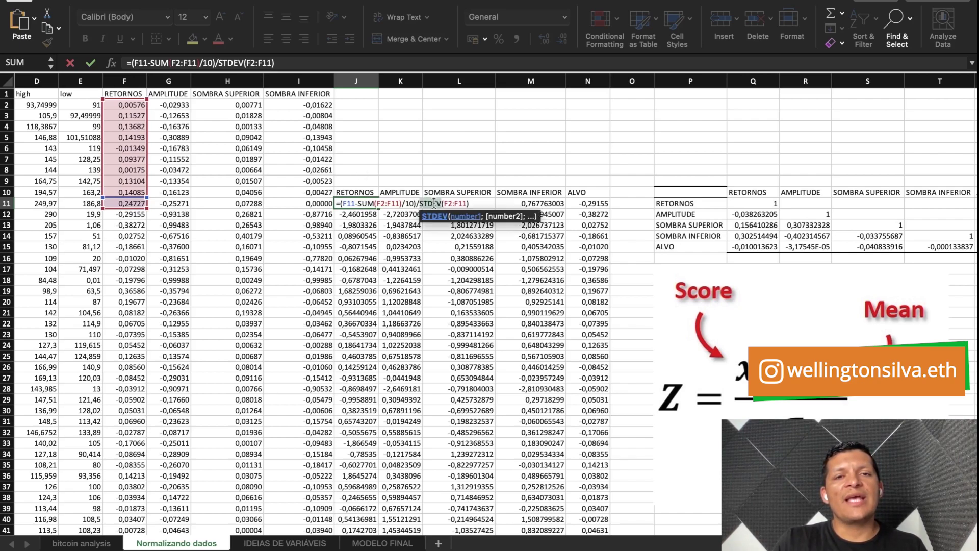
left_click_drag(445, 203, 478, 204)
left_click(467, 203)
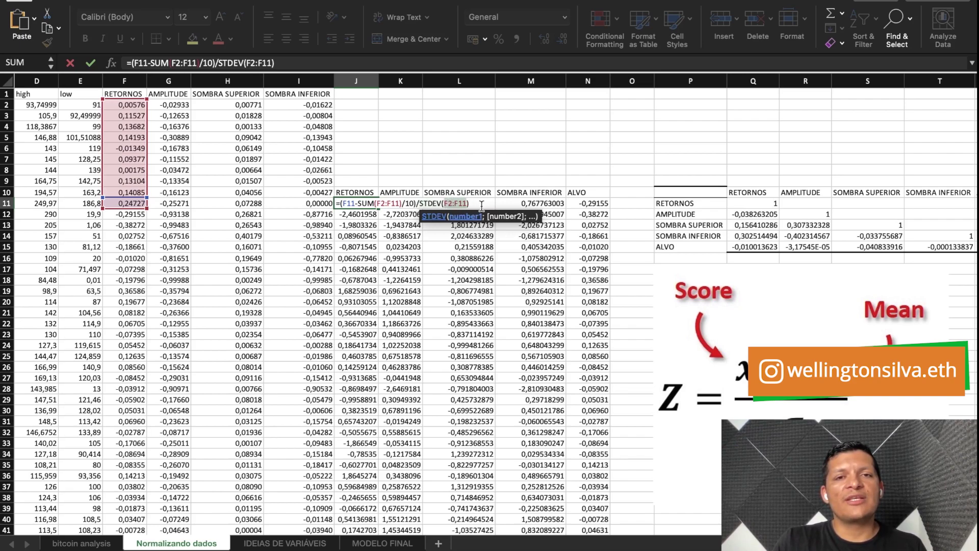
type(")")
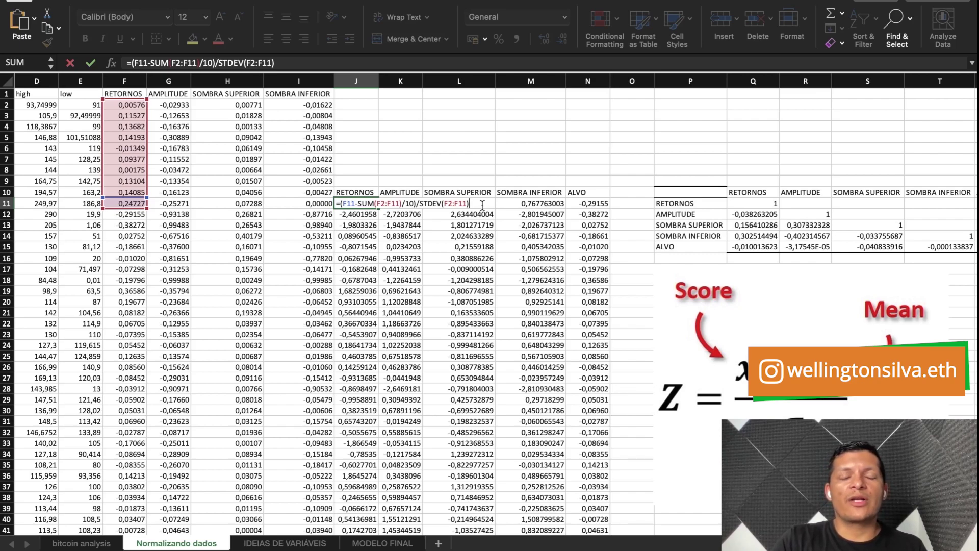
key("Return")
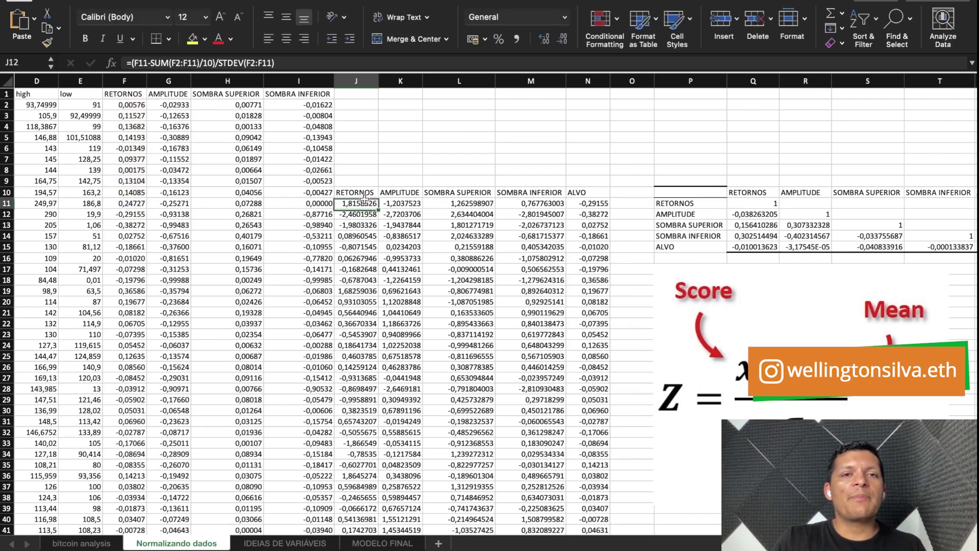
Fill the Z-score formula from J11 across to M11 and down all four normalized columns.
double_click(365, 202)
key("Escape")
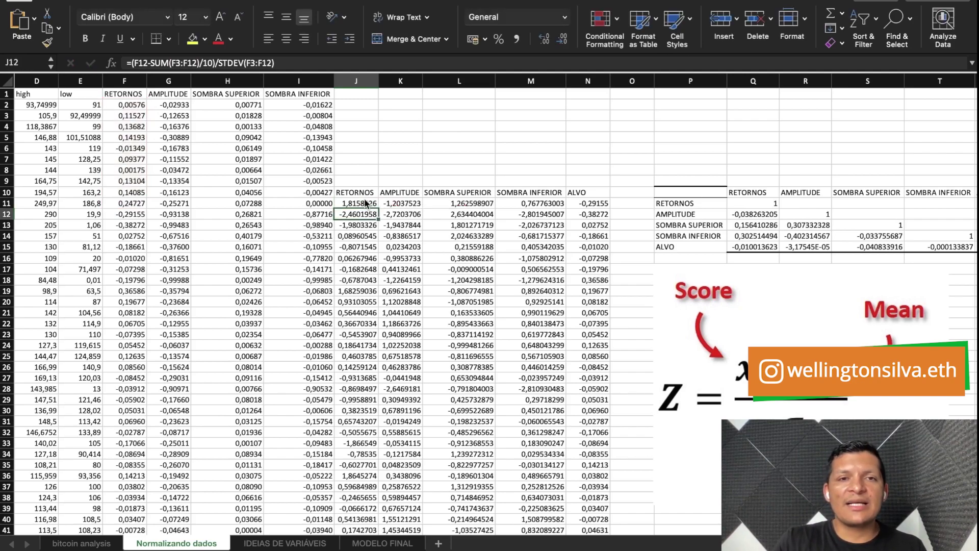
left_click_drag(378, 208, 567, 207)
double_click(567, 206)
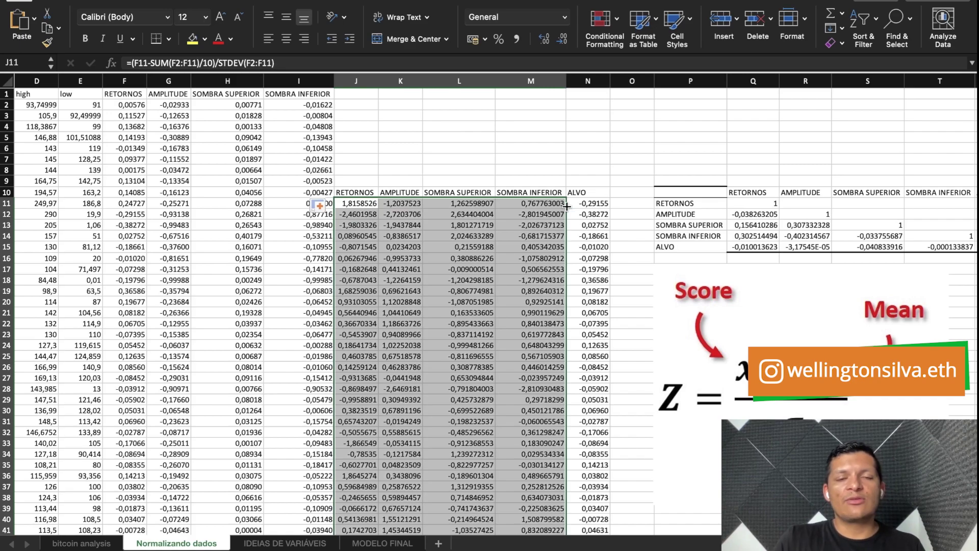
Check the normalized SOMBRA SUPERIOR and AMPLITUDE formulas in row 11 against the original variable headers in row 1.
left_click(464, 204)
left_click(390, 203)
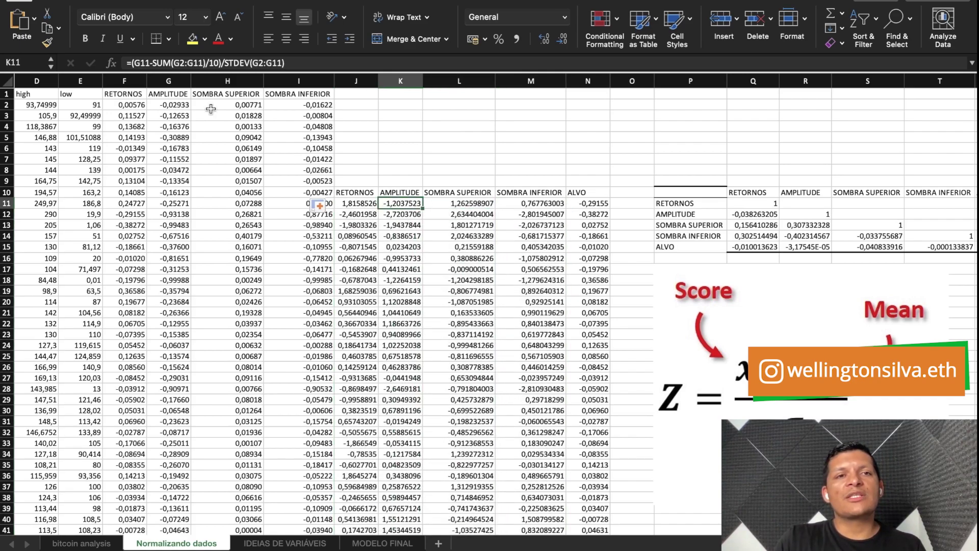
left_click(140, 91)
left_click(167, 93)
left_click(227, 94)
left_click(312, 93)
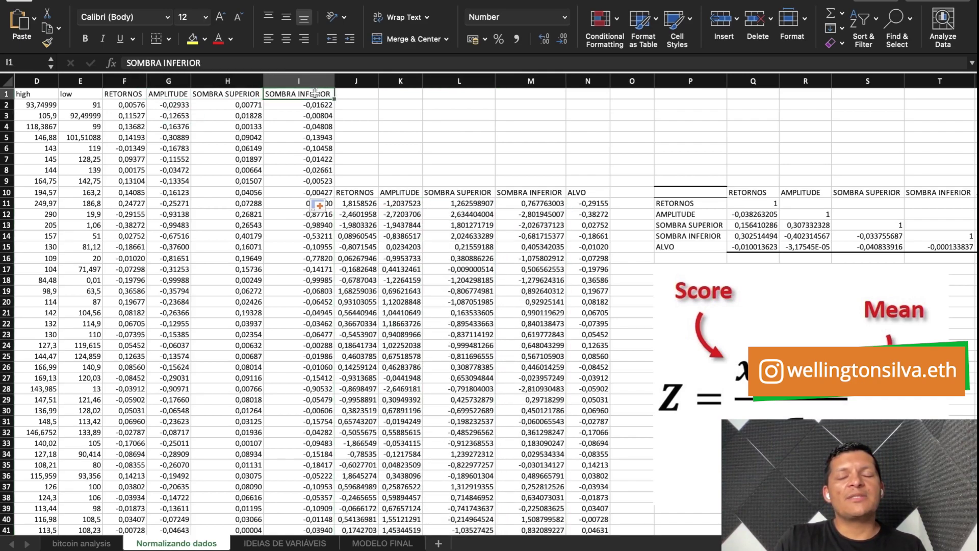
Shift the Z-score formula image slightly, and examine the ALVO row of the correlation matrix for both SOMBRA variables.
left_click_drag(667, 279, 674, 278)
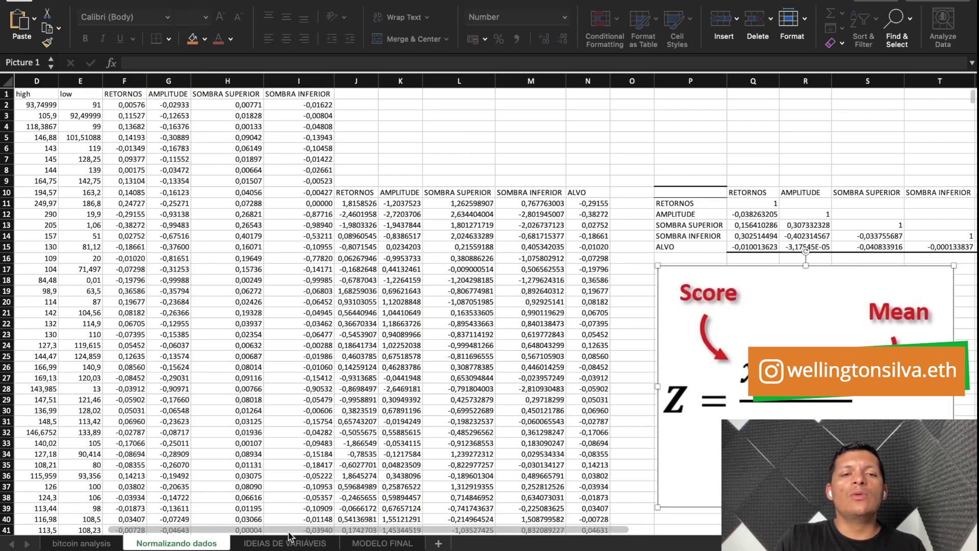
left_click_drag(289, 533, 507, 533)
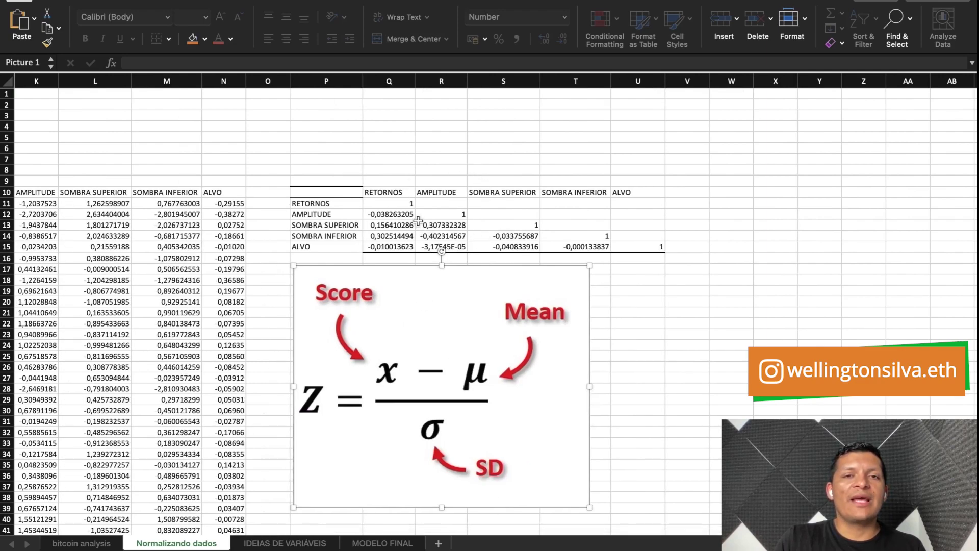
left_click(650, 245)
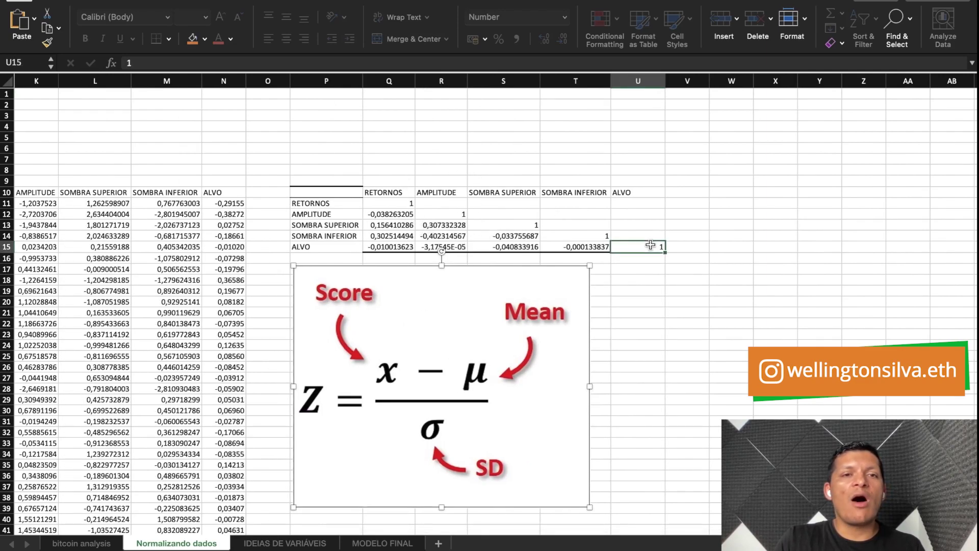
left_click(530, 245)
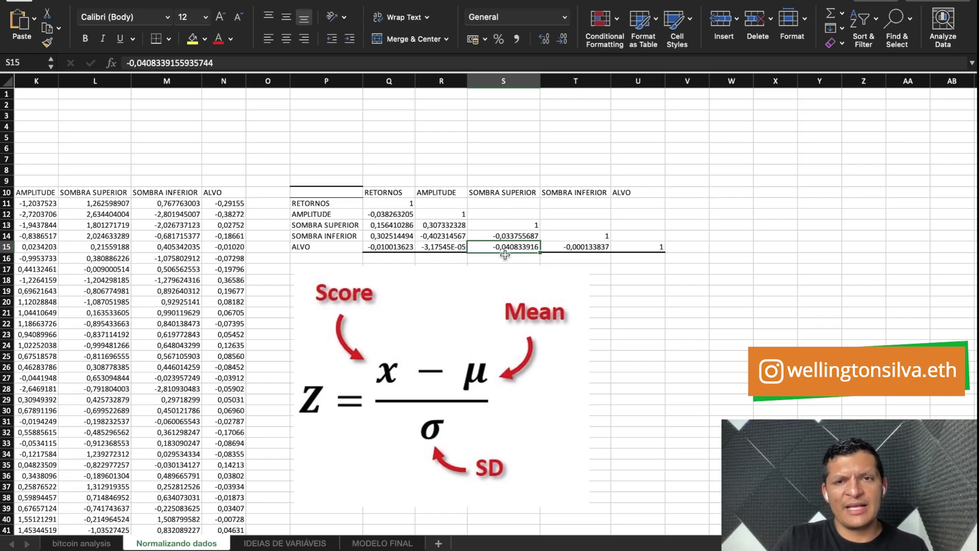
left_click(561, 251)
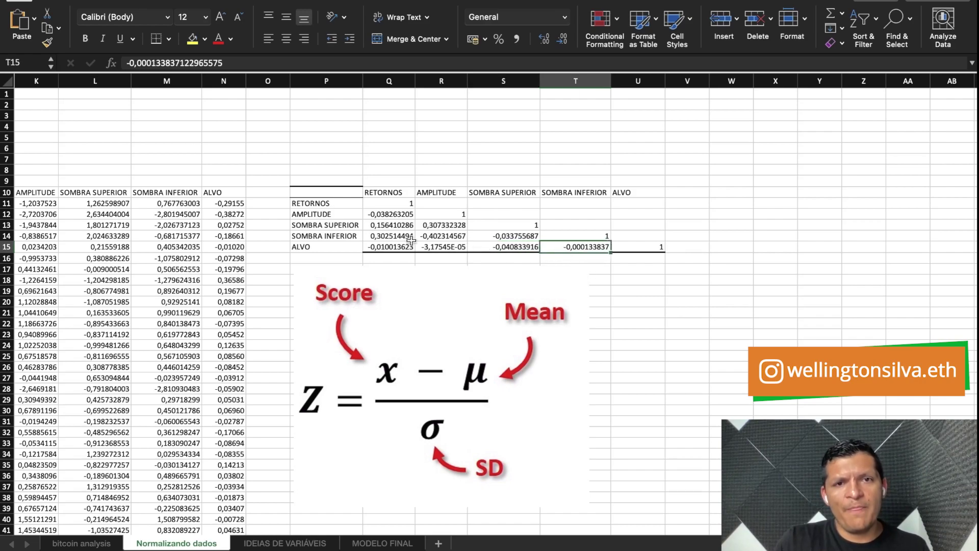
Check the correlation between RETORNOS and ALVO in cell Q15 of the correlation matrix.
left_click(366, 238)
left_click(396, 255)
left_click(398, 247)
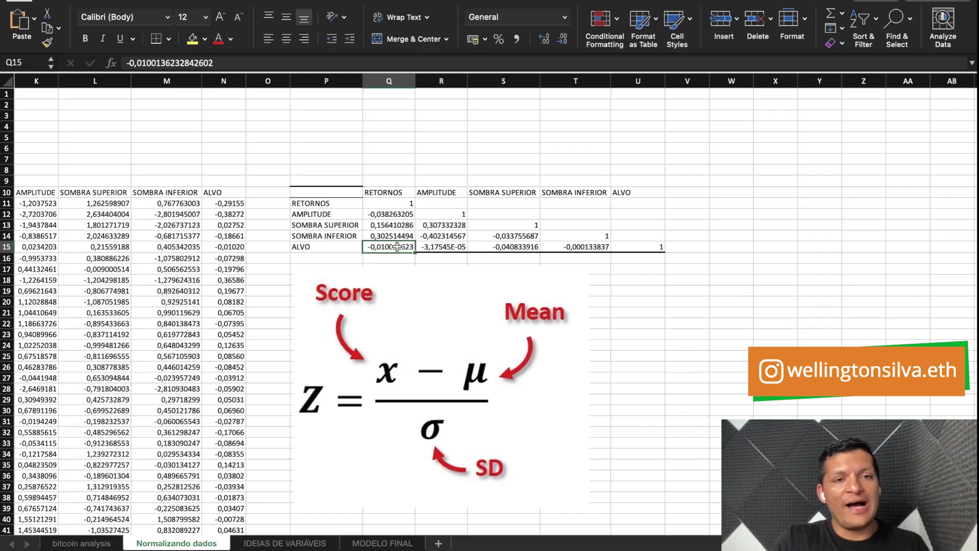
Insert a 2-D line chart of the entire original SOMBRA SUPERIOR column H.
left_click_drag(485, 533, 341, 531)
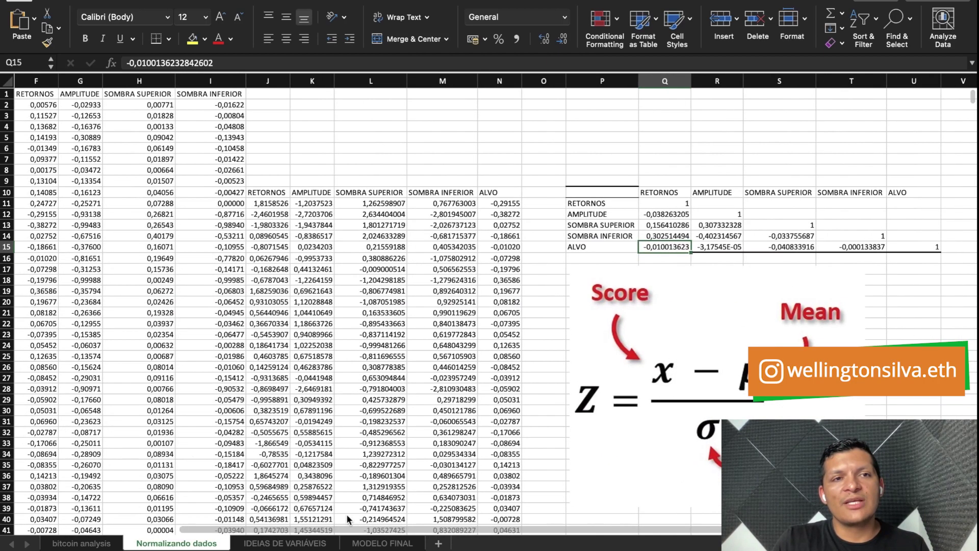
left_click(115, 94)
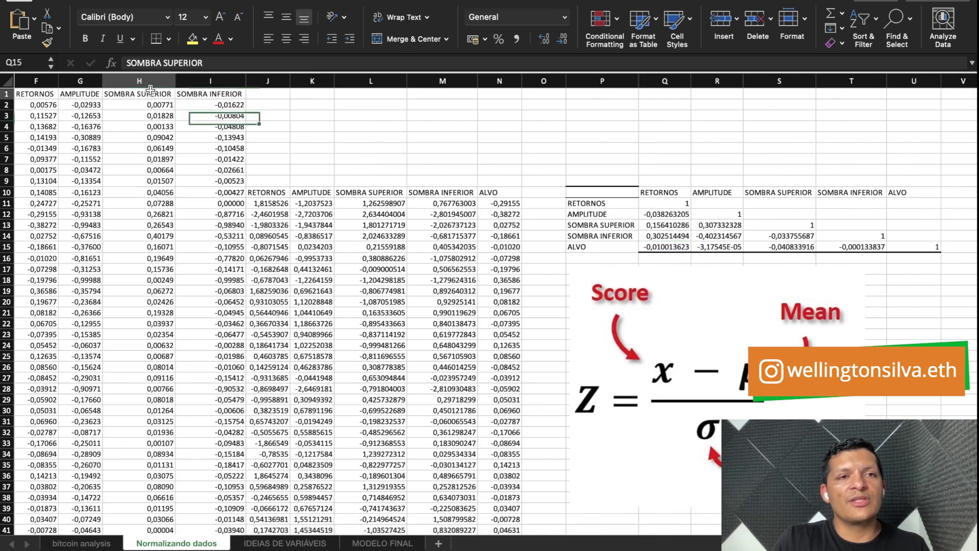
key("ctrl+shift+Down")
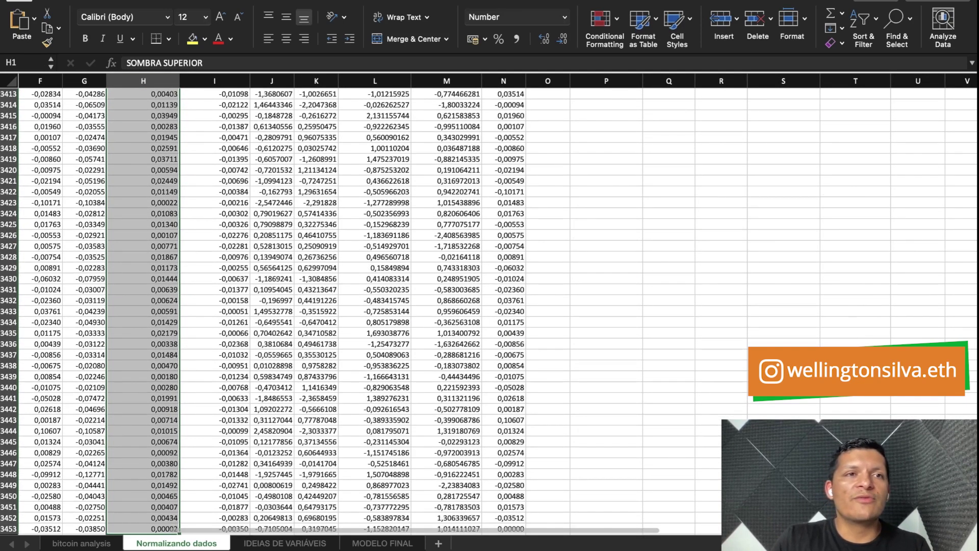
left_click(61, 1)
left_click(488, 27)
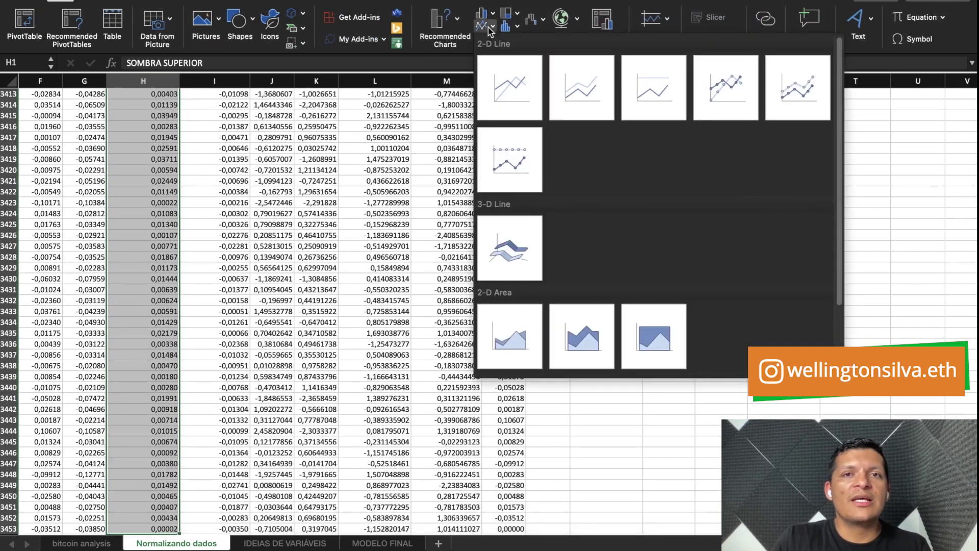
left_click(587, 97)
left_click_drag(597, 247, 358, 173)
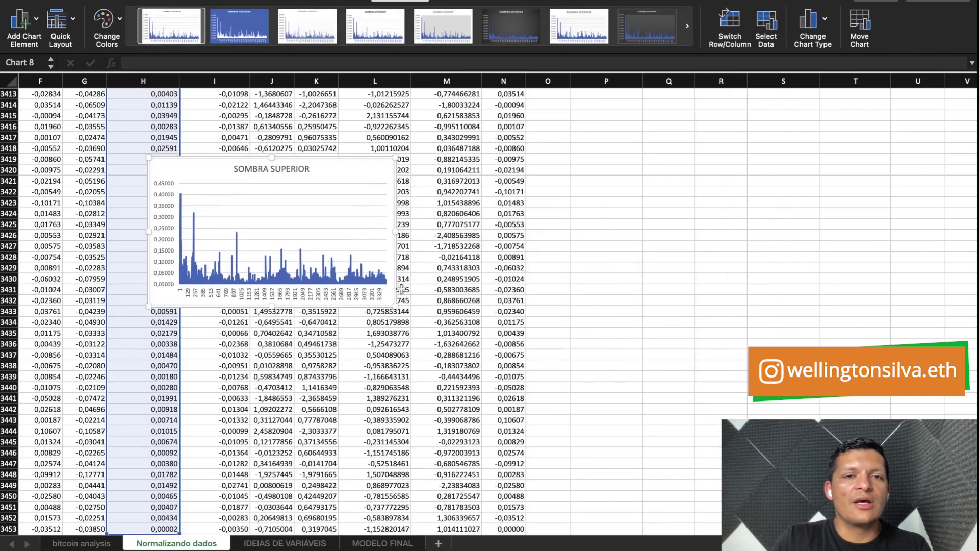
Enlarge the SOMBRA SUPERIOR line chart to examine its spikes, and delete the chart.
left_click_drag(396, 303, 835, 417)
left_click_drag(689, 165, 588, 140)
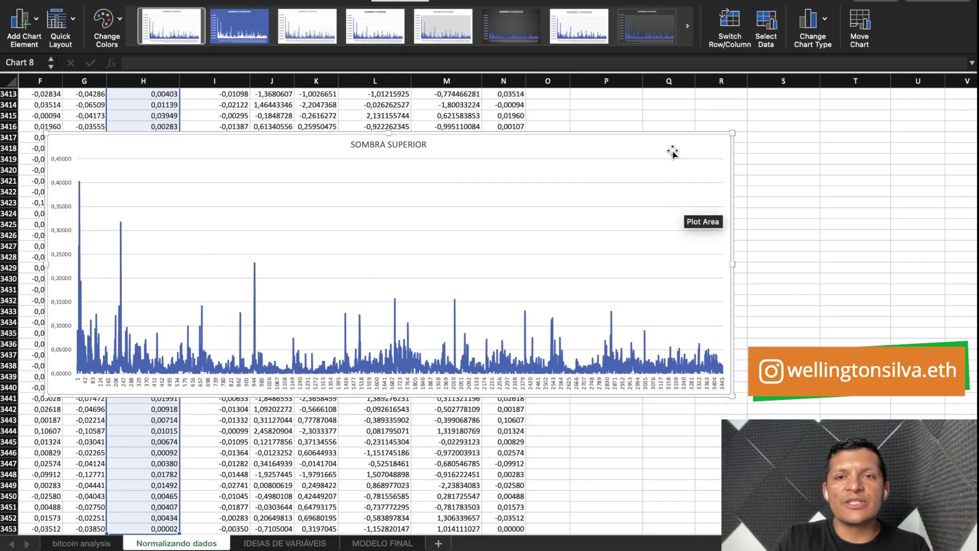
key("Delete")
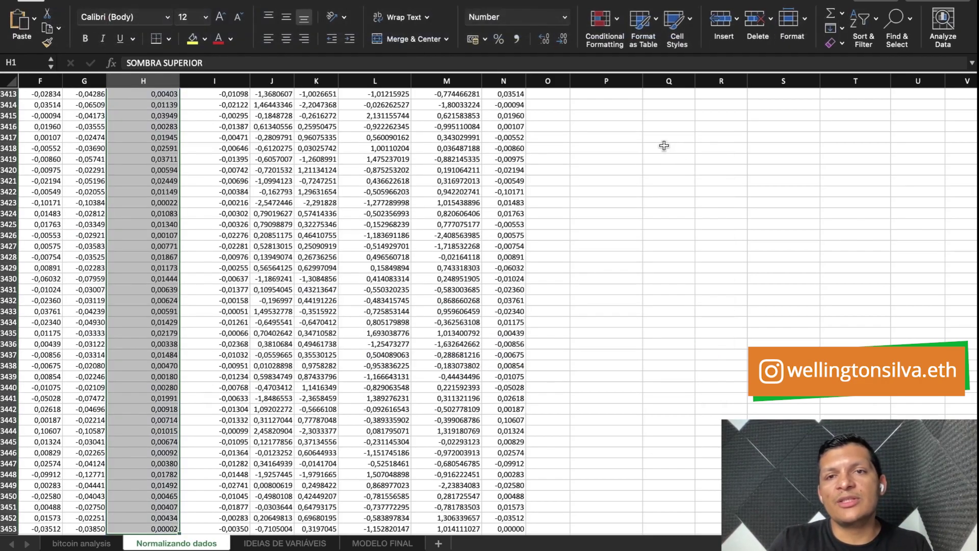
scroll(357, 306, "up", 20)
left_click(594, 129)
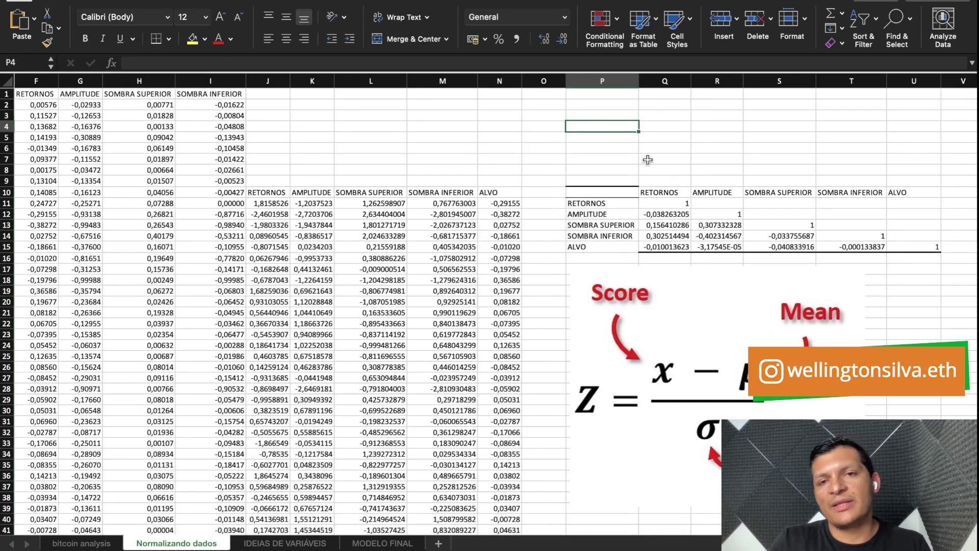
left_click(662, 168)
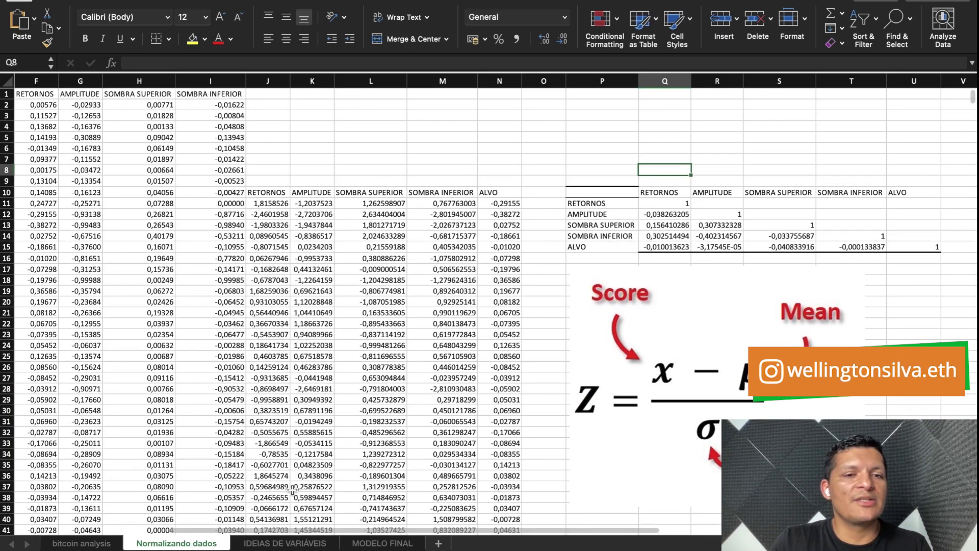
left_click_drag(324, 533, 489, 535)
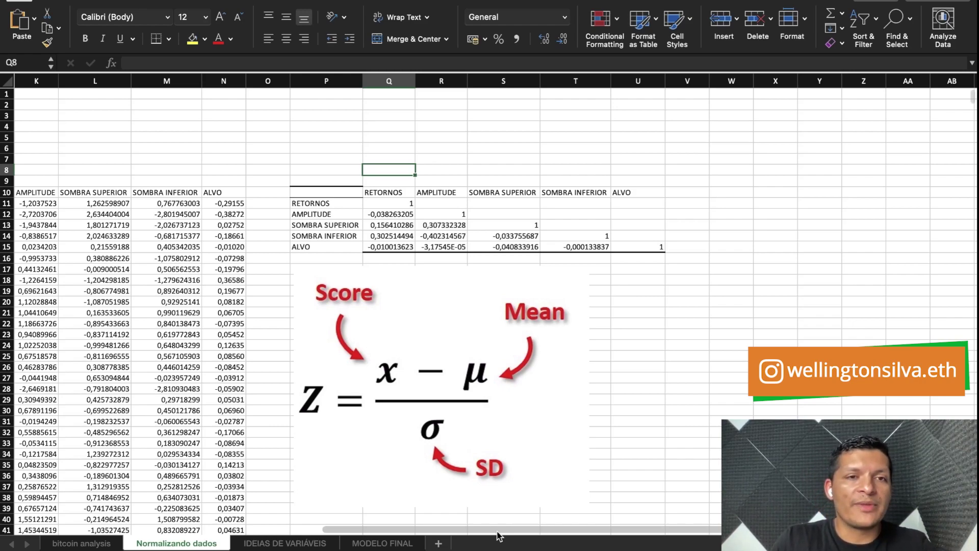
left_click_drag(498, 532, 458, 530)
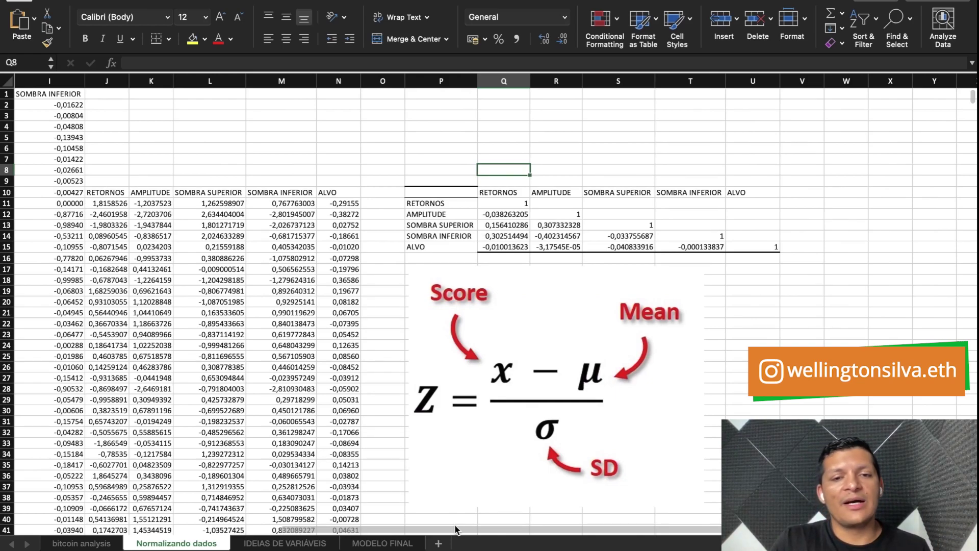
Insert a scatter chart of normalized SOMBRA INFERIOR against ALVO from M10:N3453.
left_click_drag(459, 530, 470, 532)
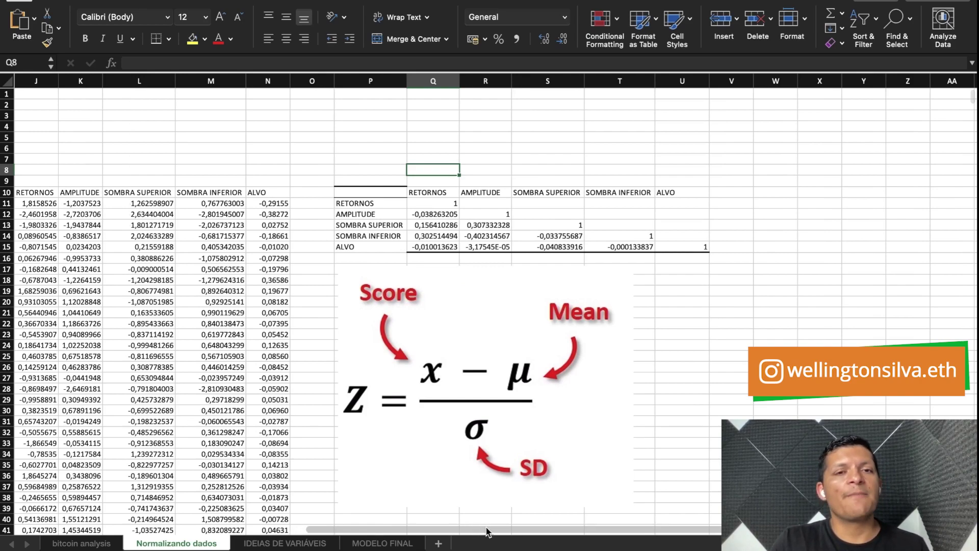
left_click(208, 194)
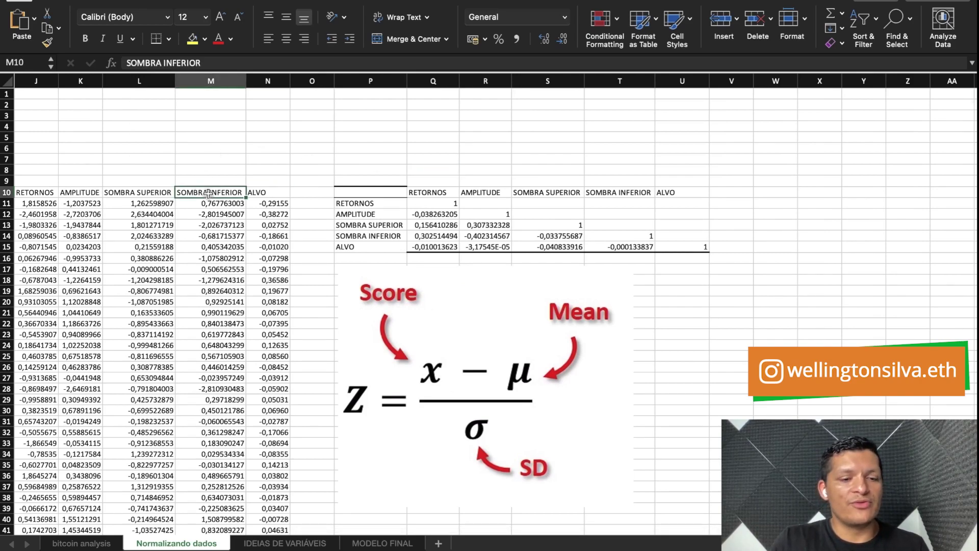
key("shift+Right")
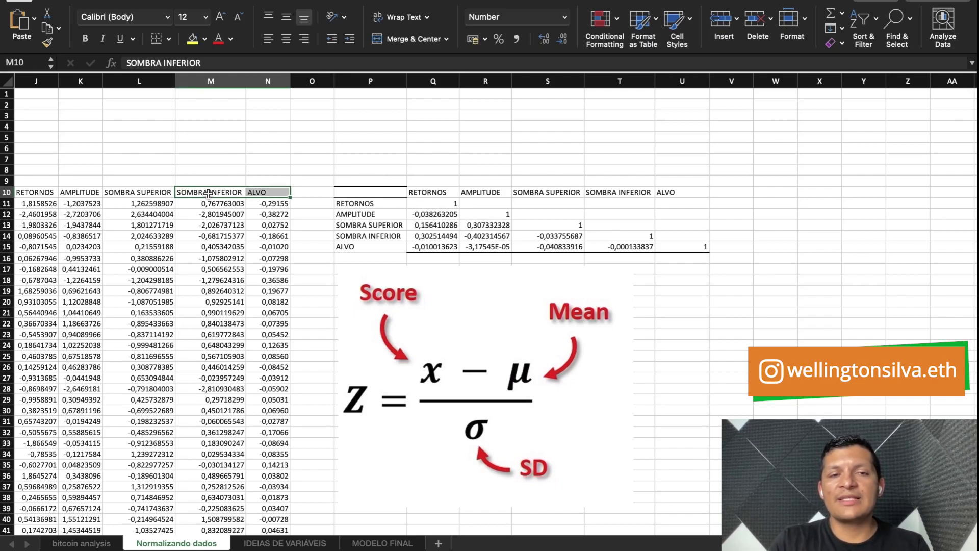
key("ctrl+shift+Down")
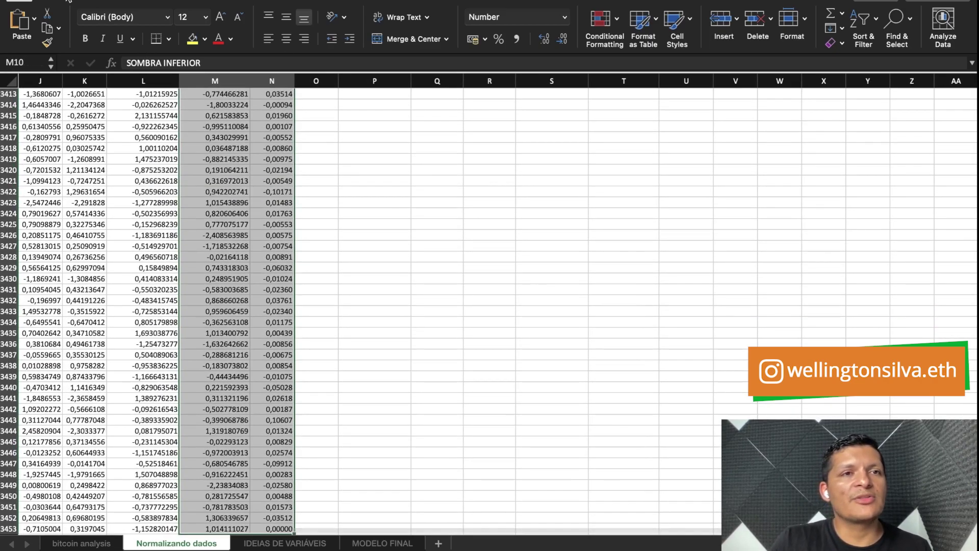
left_click(61, 1)
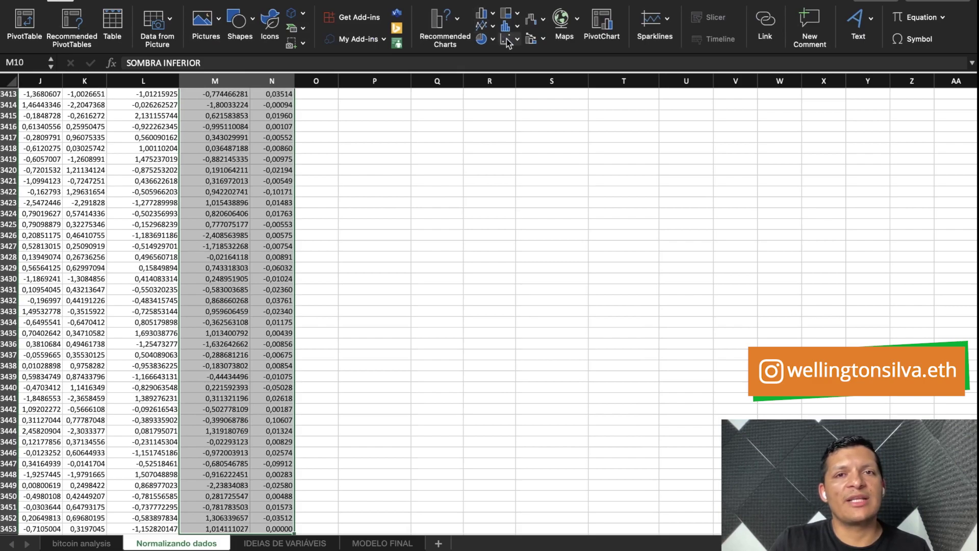
left_click(481, 23)
left_click(541, 102)
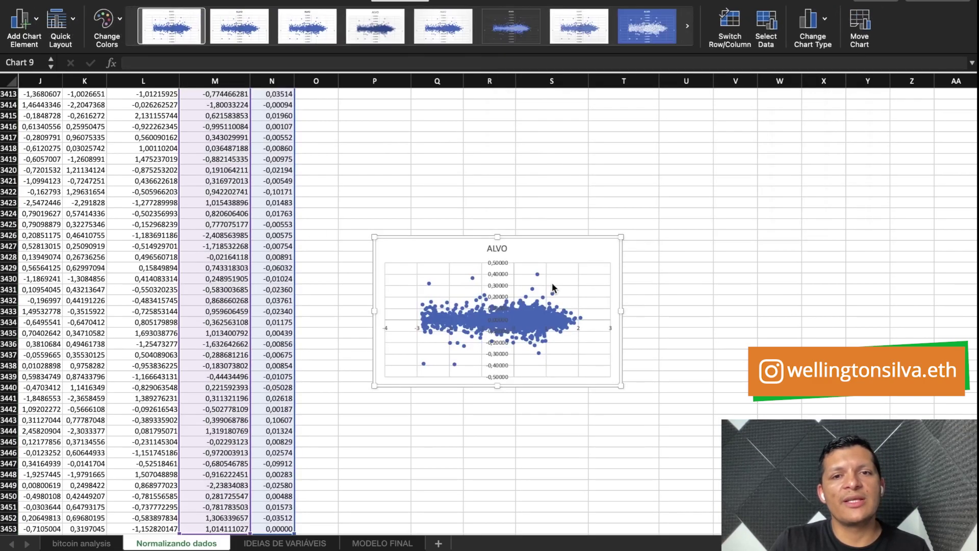
Relocate the scatter chart to cell P3 beside the first data rows, and enlarge it over the Z-score image.
right_click(568, 253)
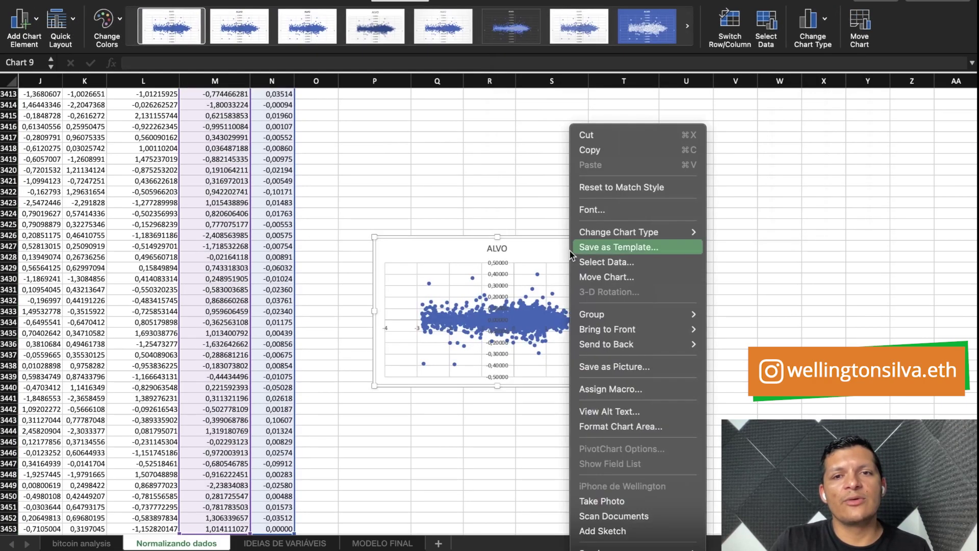
left_click(612, 135)
left_click_drag(973, 520, 970, 75)
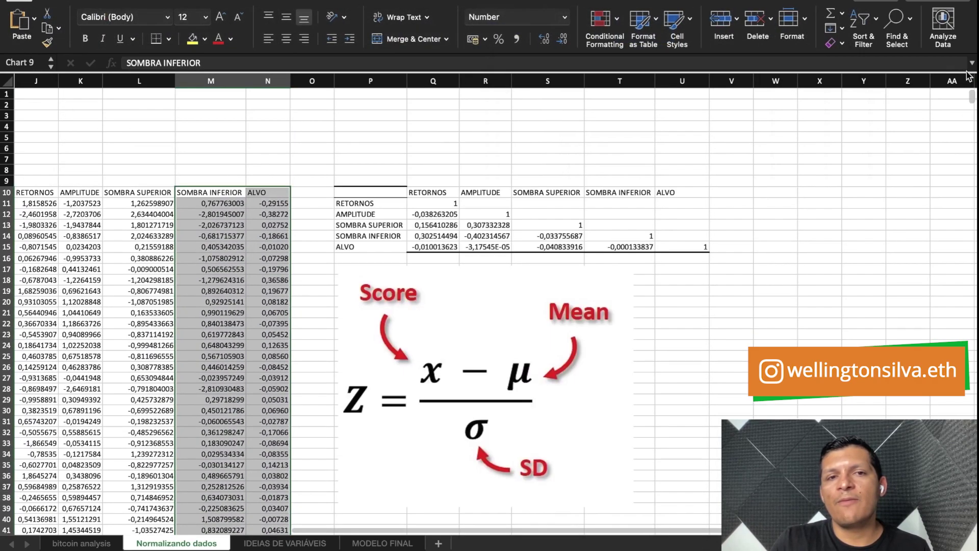
left_click(367, 120)
key("cmd+v")
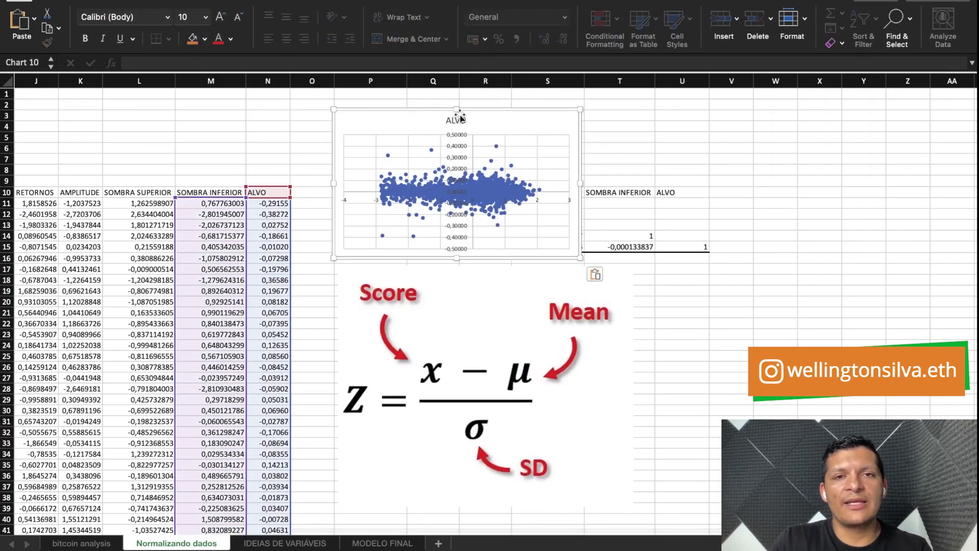
left_click_drag(585, 261, 934, 456)
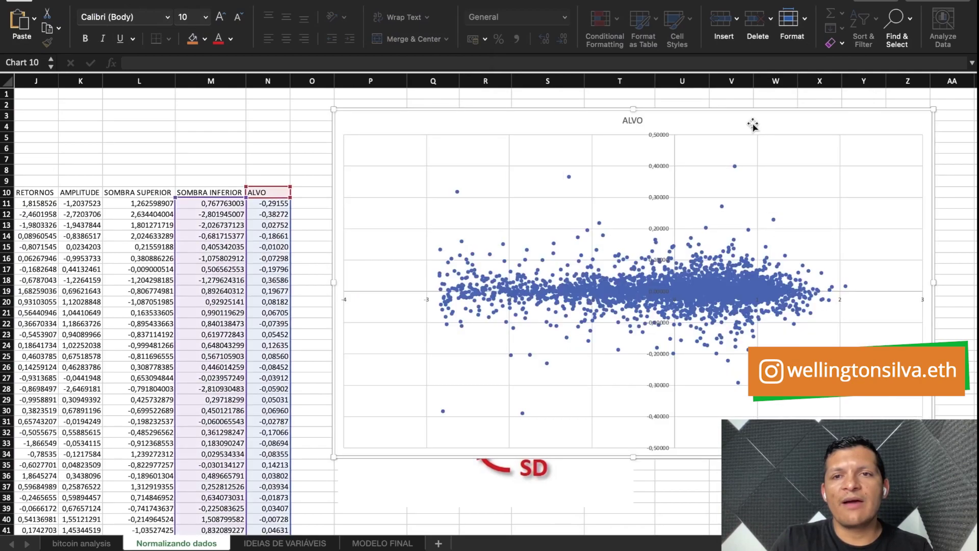
left_click_drag(752, 112, 728, 107)
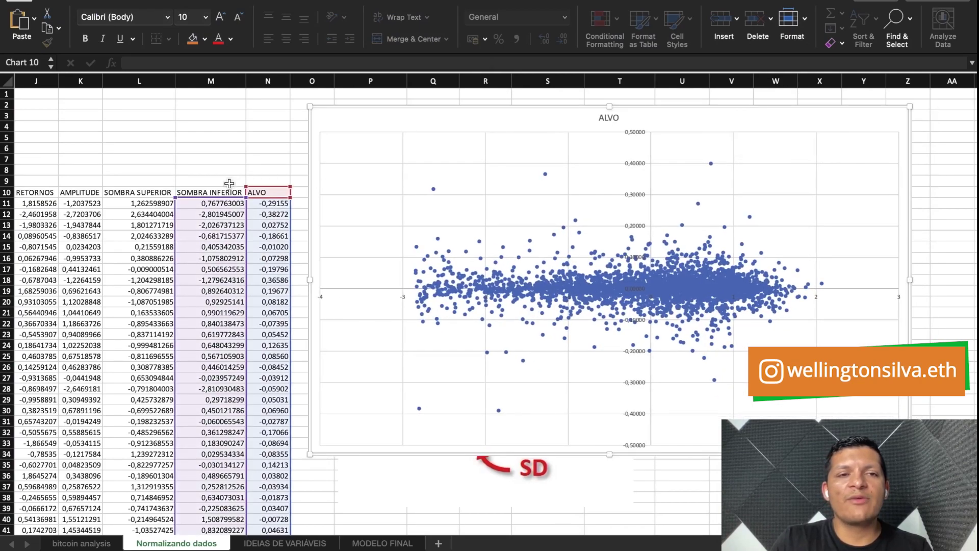
Change the ALVO scatter series' X values to the normalized SOMBRA SUPERIOR range L11:L3453.
left_click(384, 294)
right_click(384, 295)
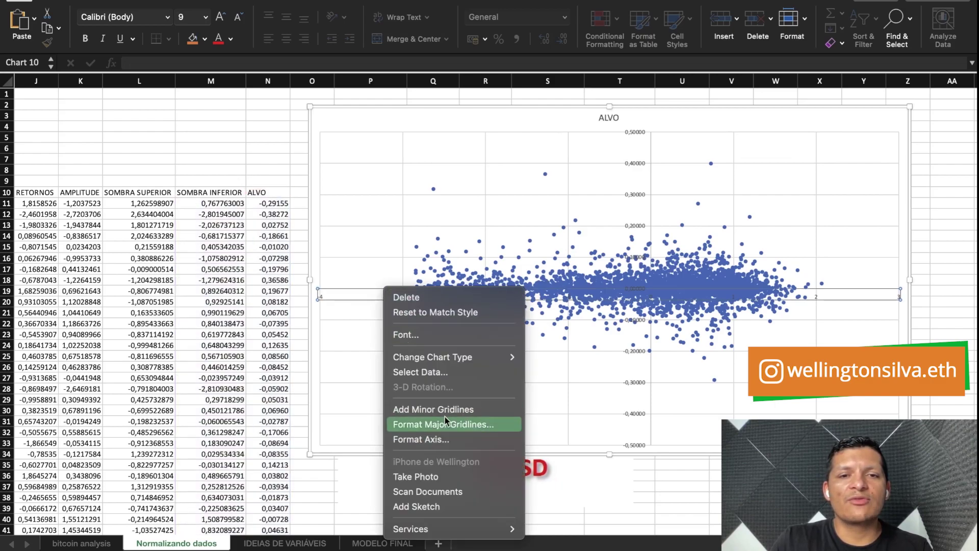
left_click(417, 372)
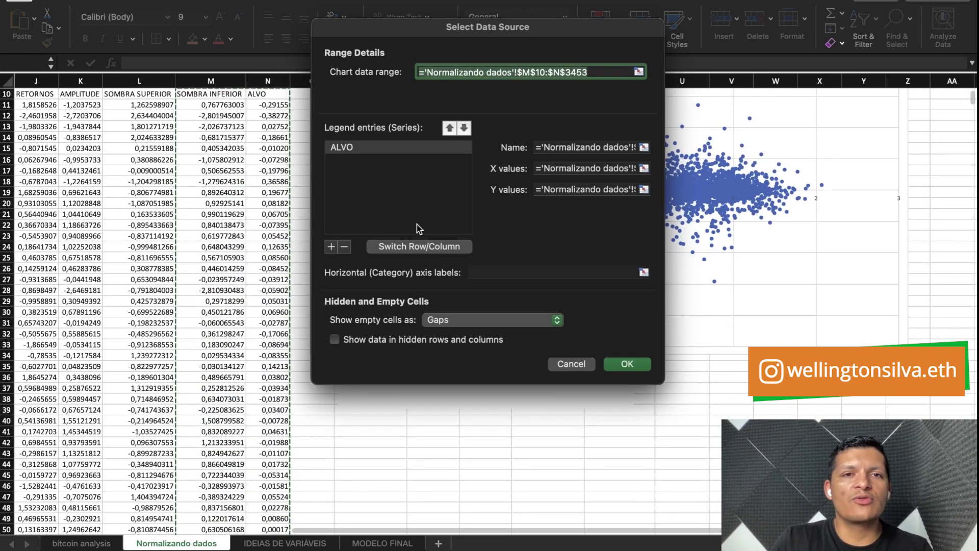
left_click(644, 168)
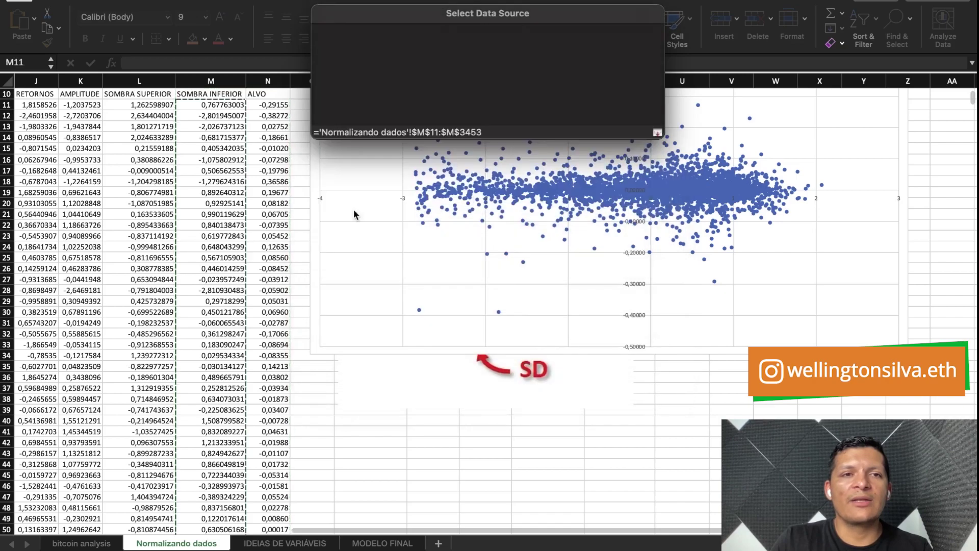
scroll(185, 193, "up", 5)
left_click_drag(153, 203, 168, 410)
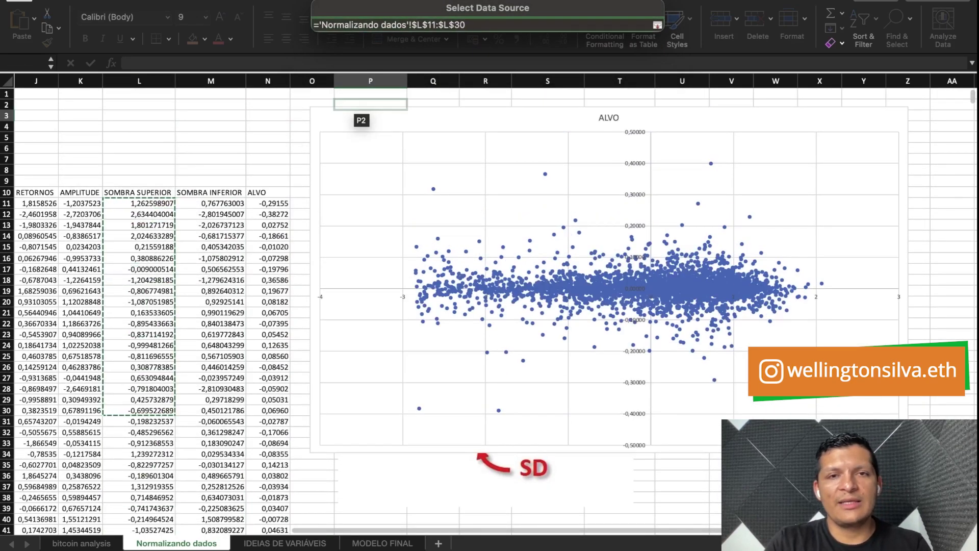
key("BackSpace")
type("453")
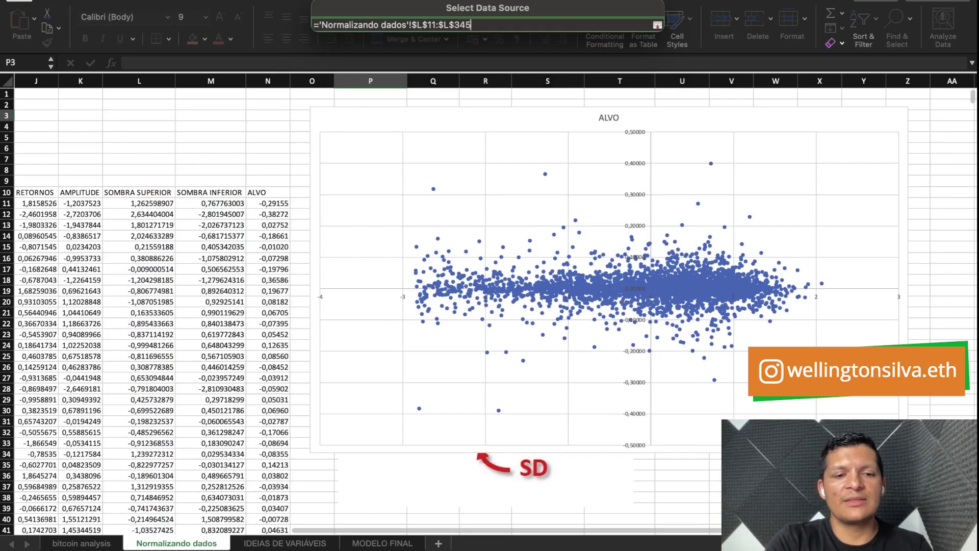
left_click(658, 26)
left_click(627, 364)
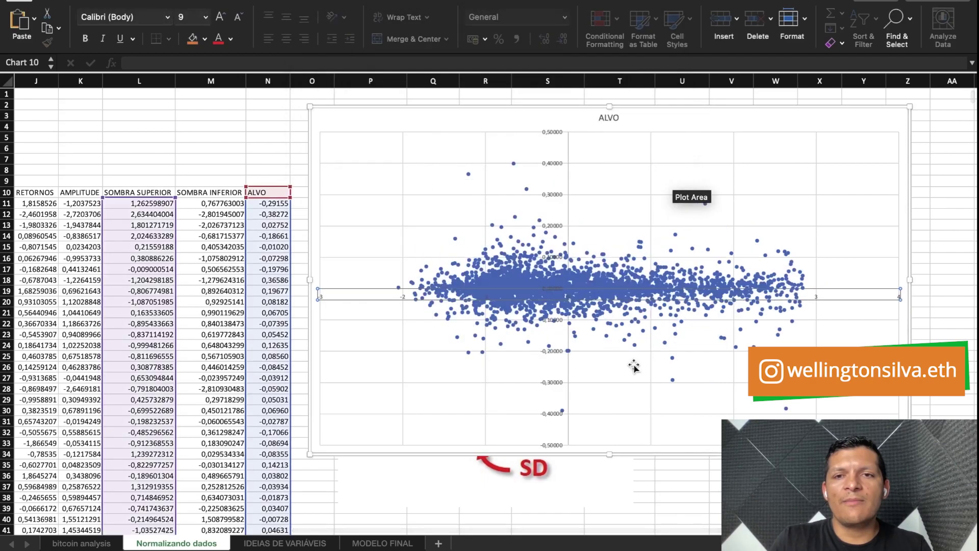
Examine how the points spread in the scatter chart of SOMBRA SUPERIOR against ALVO, leaving the series unchanged.
key("Escape")
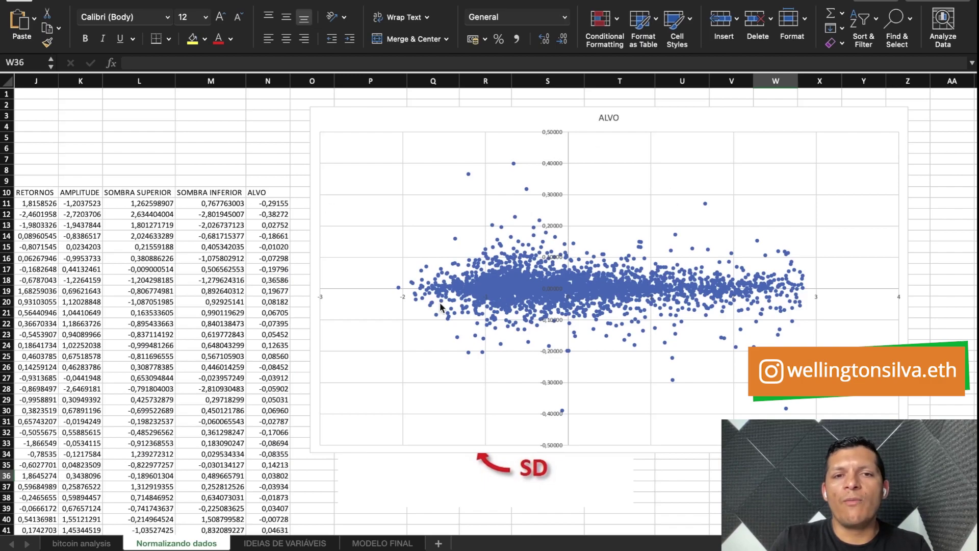
mouse_move(526, 287)
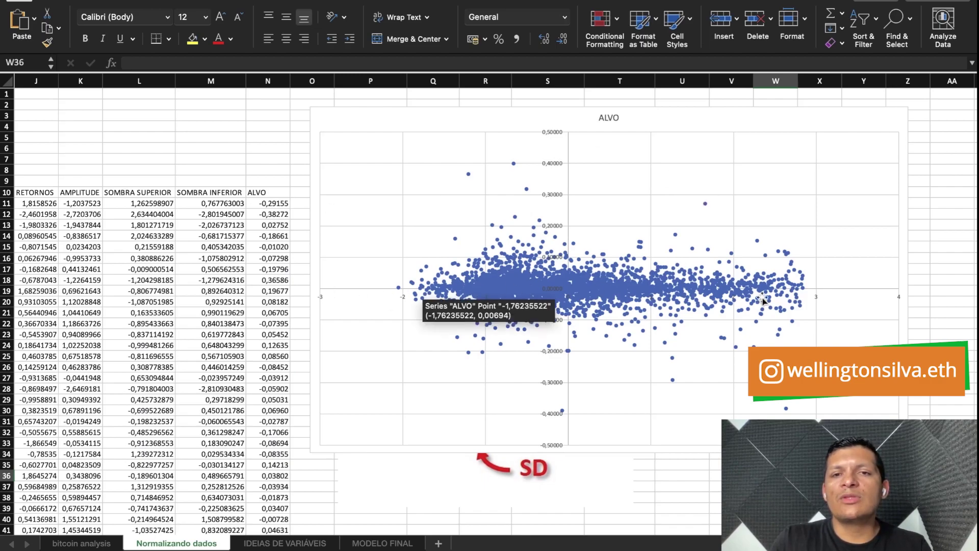
mouse_move(564, 298)
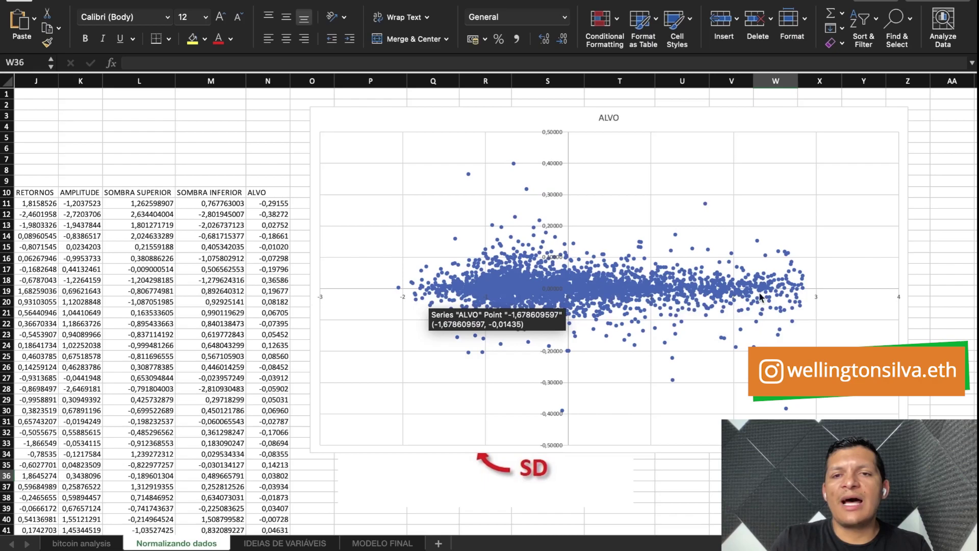
right_click(455, 293)
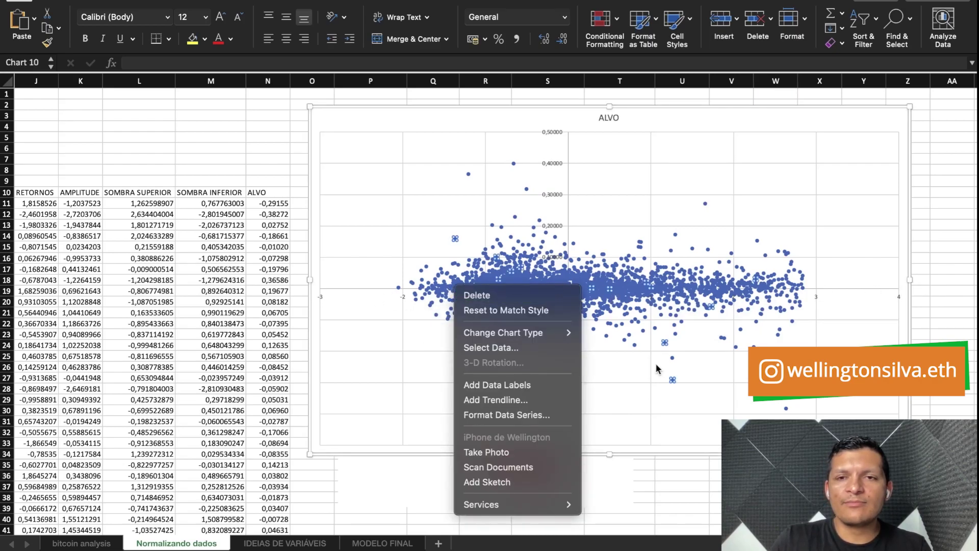
left_click(685, 490)
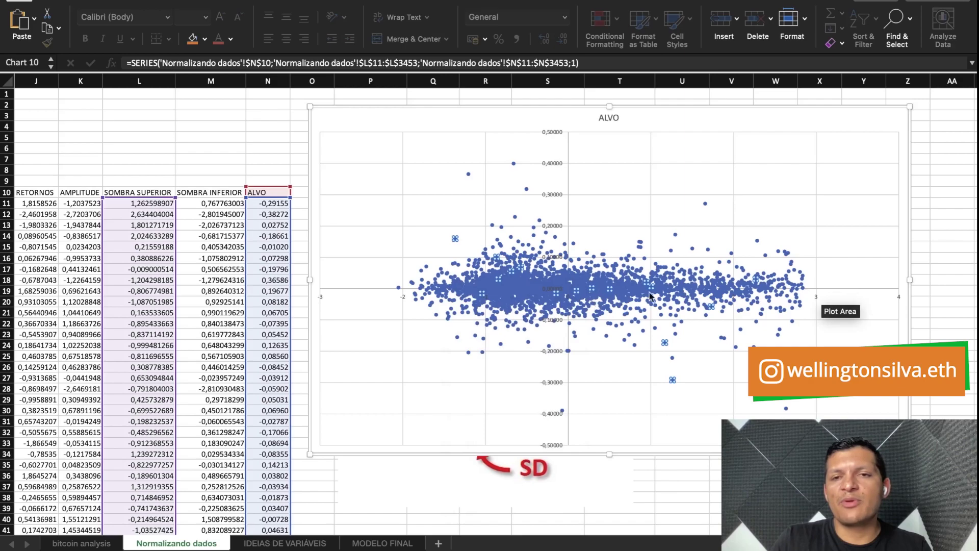
left_click(941, 323)
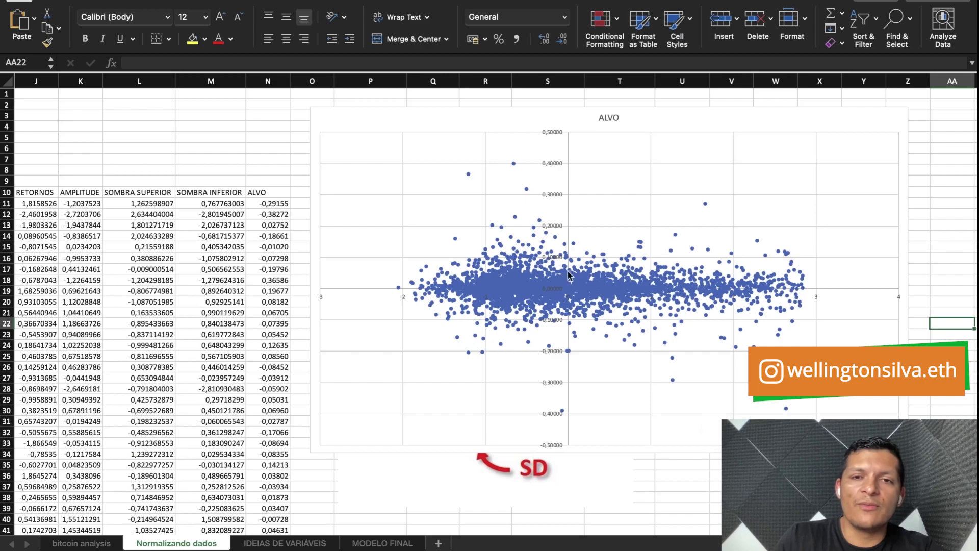
Add a linear trendline to the ALVO scatter series and colour its line red.
right_click(571, 286)
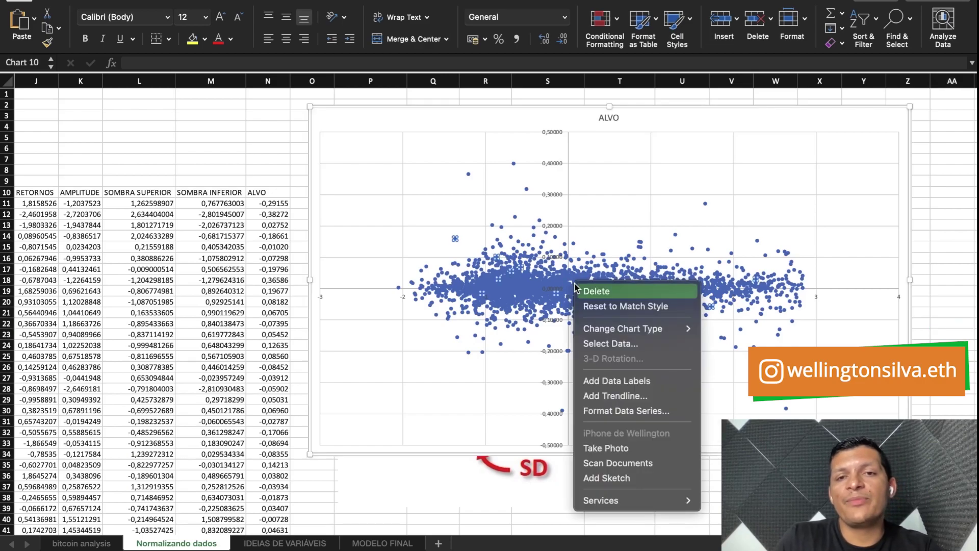
left_click(632, 396)
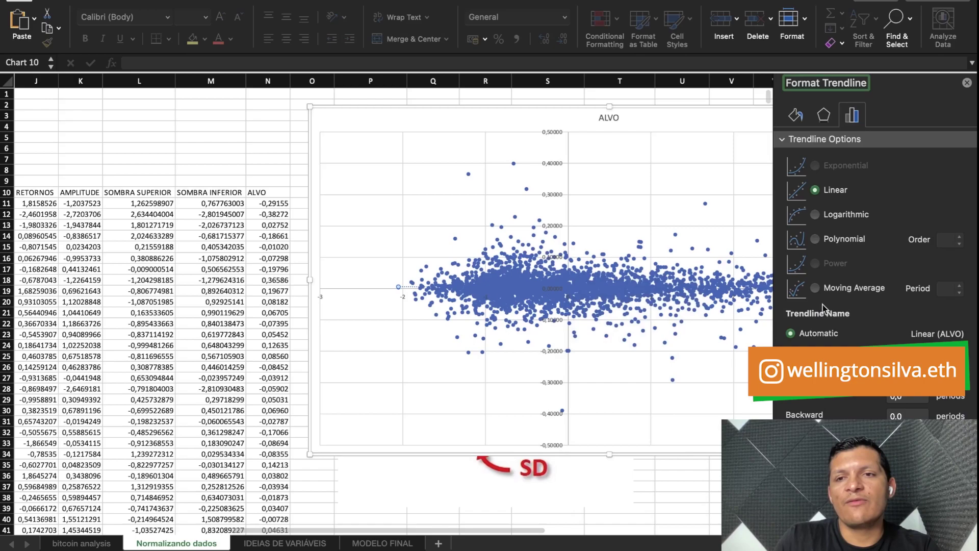
left_click(796, 115)
left_click(951, 221)
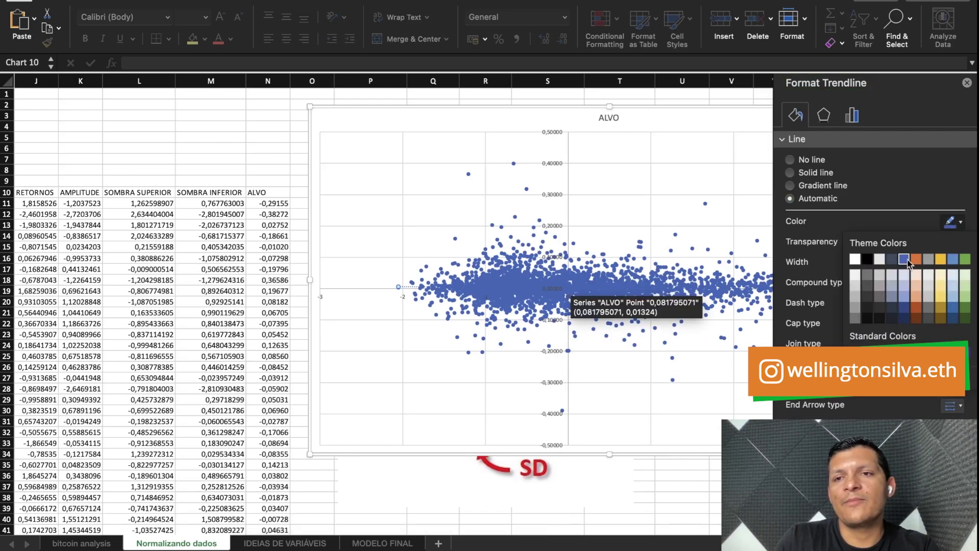
left_click(867, 350)
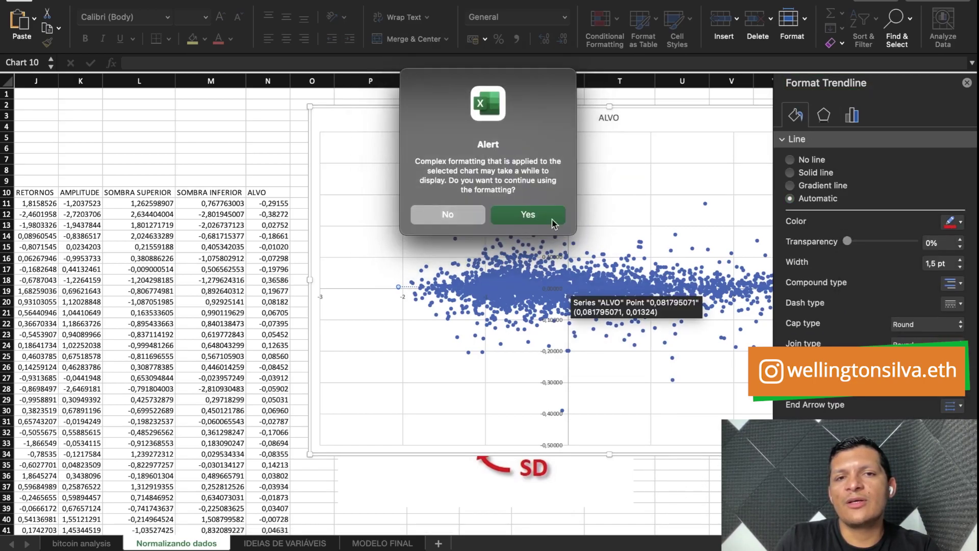
left_click(555, 214)
left_click(379, 507)
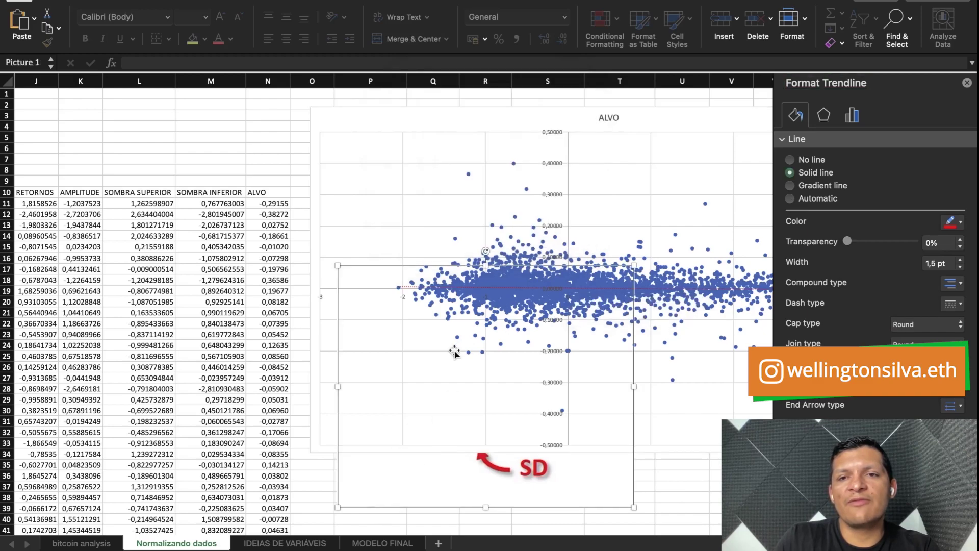
left_click(716, 518)
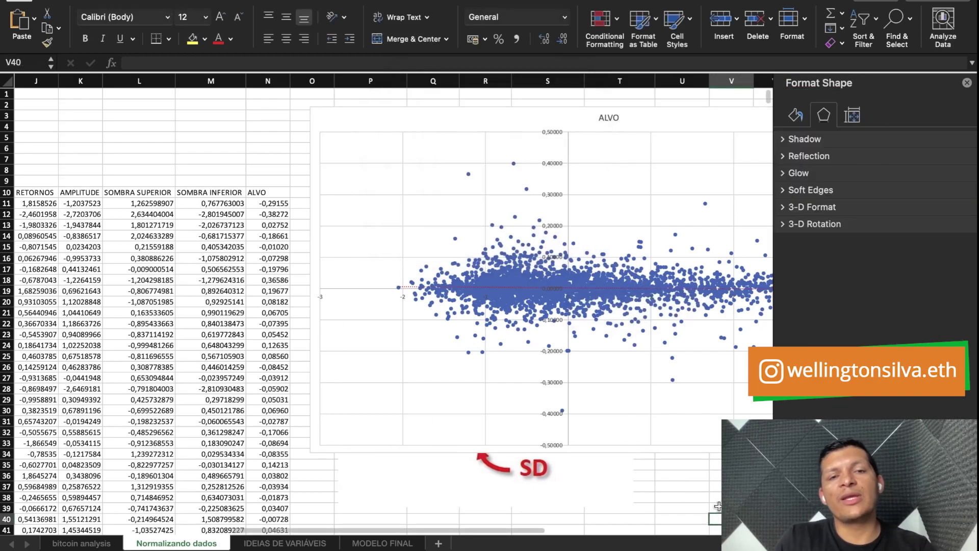
left_click(967, 83)
left_click(971, 377)
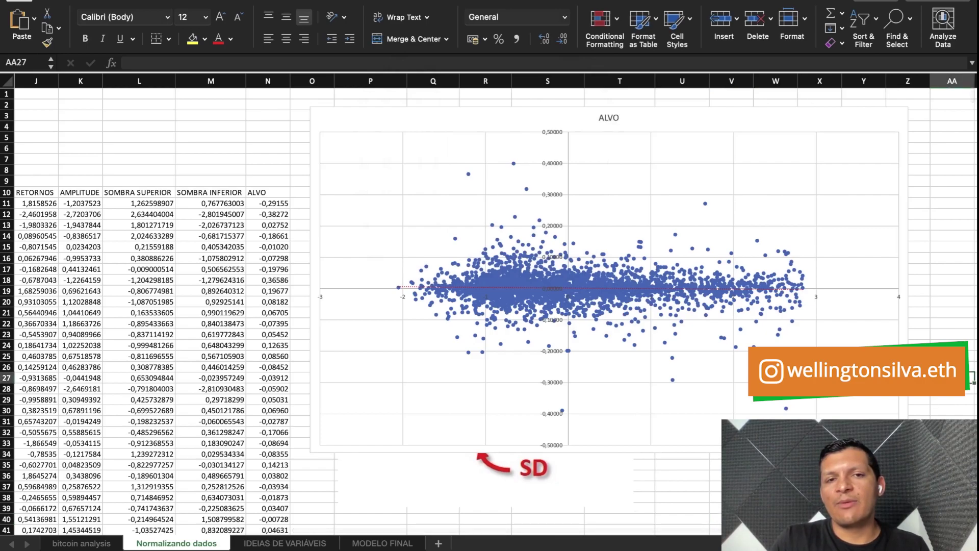
Stretch the scatter chart downward to about row 49 and examine the trendline against the points.
left_click(639, 461)
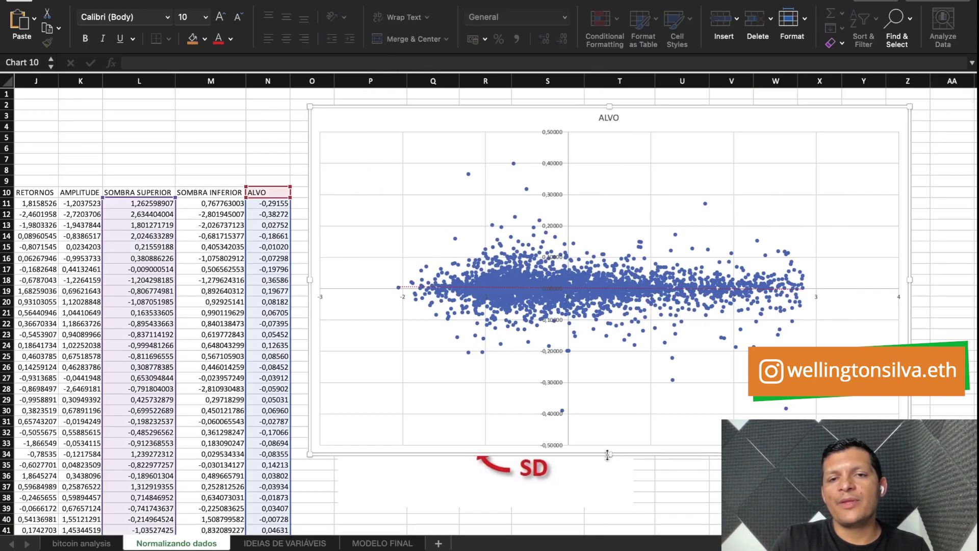
scroll(627, 454, "down", 3)
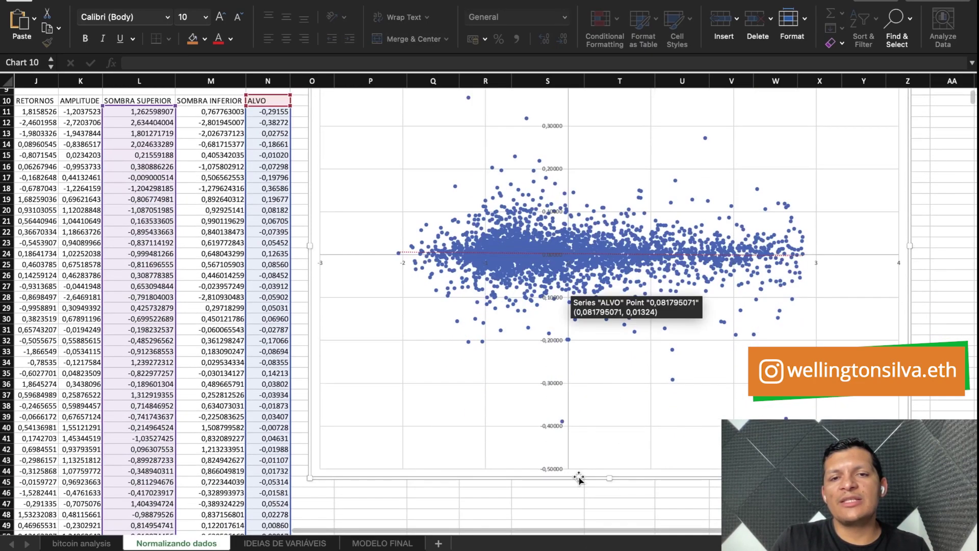
left_click_drag(613, 478, 617, 528)
scroll(643, 413, "down", 2)
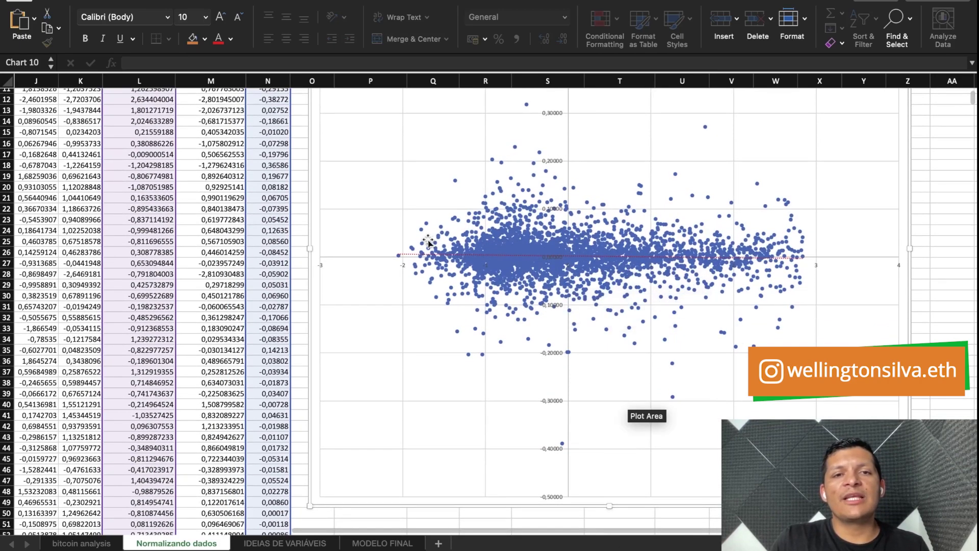
mouse_move(412, 252)
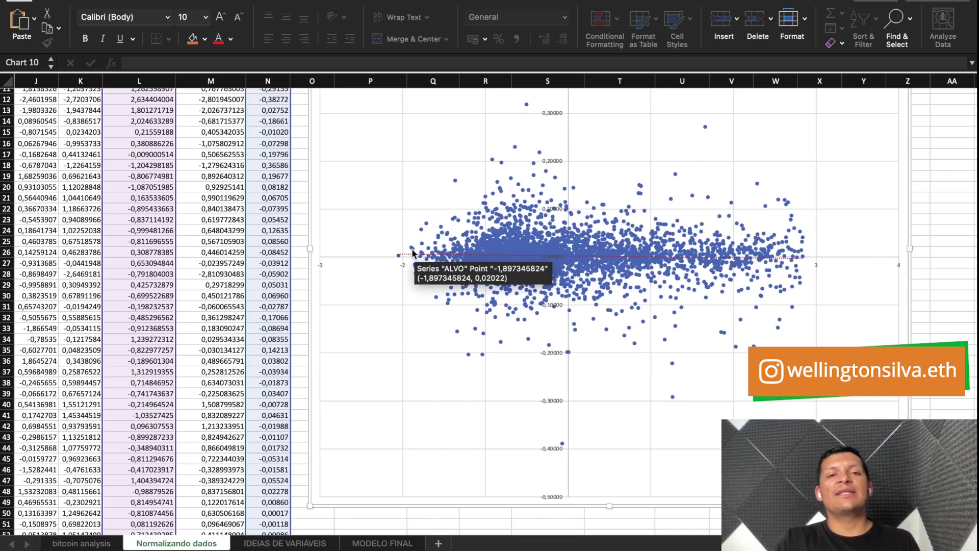
scroll(367, 533, "right", 5)
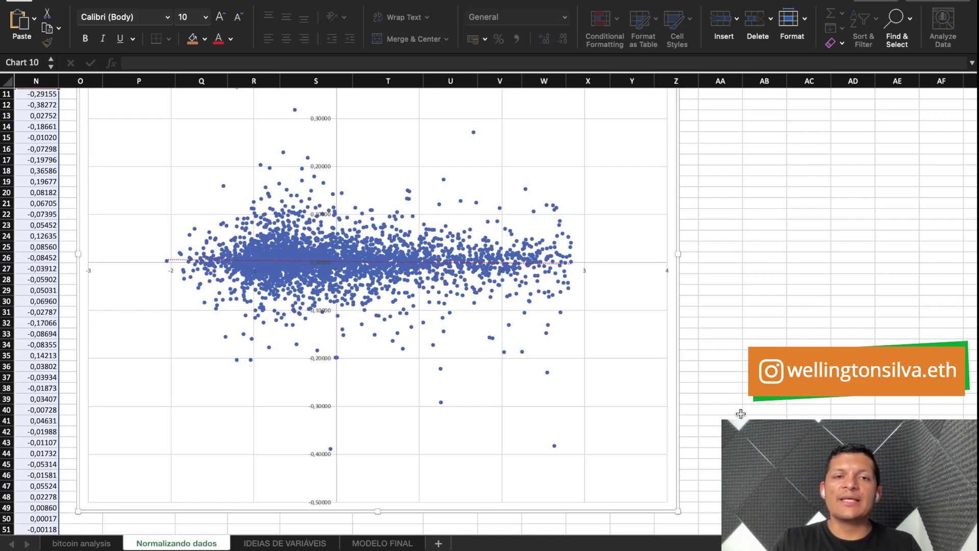
scroll(741, 414, "up", 2)
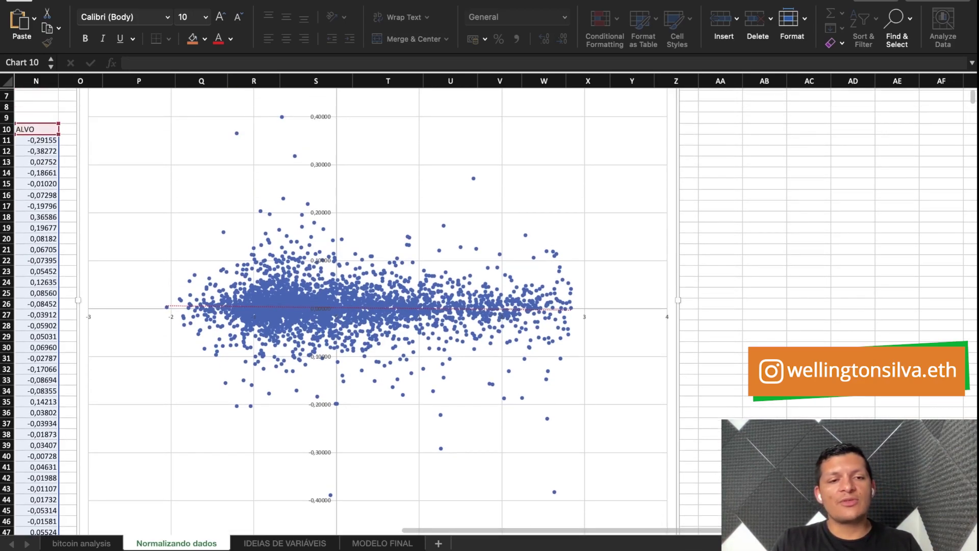
Review the variable columns on the bitcoin analysis sheet and the moving average and deviation columns on the IDEIAS DE VARIÁVEIS sheet.
left_click(70, 544)
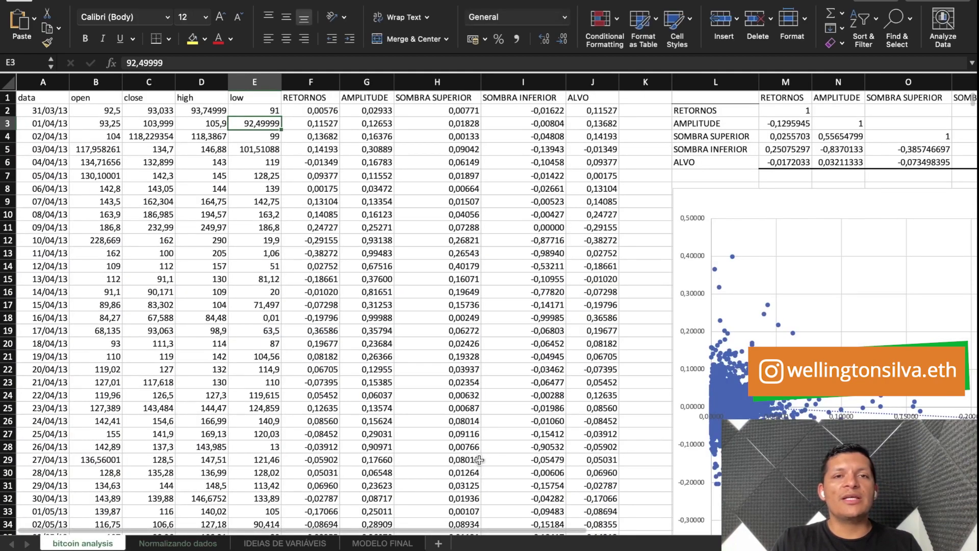
left_click(326, 122)
left_click(407, 109)
left_click(556, 98)
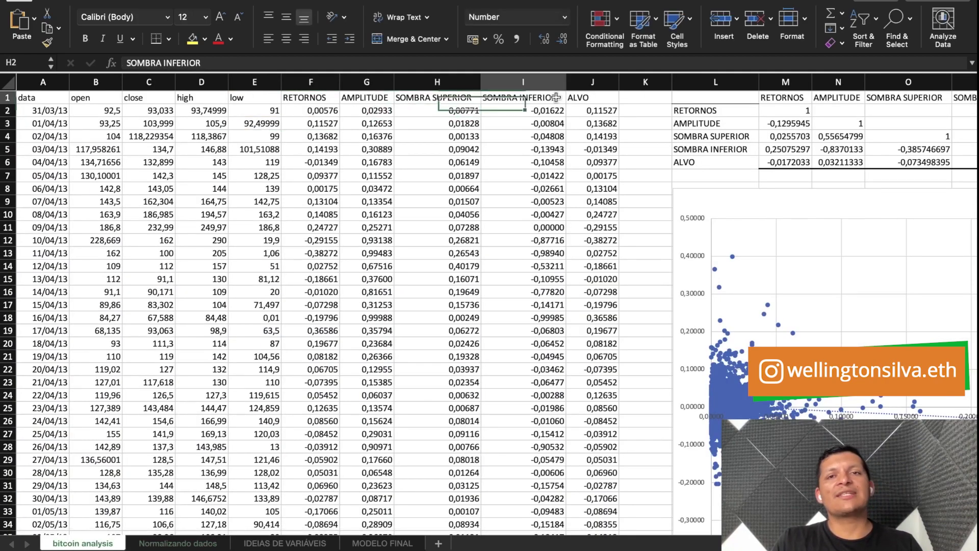
left_click(447, 110)
left_click(285, 544)
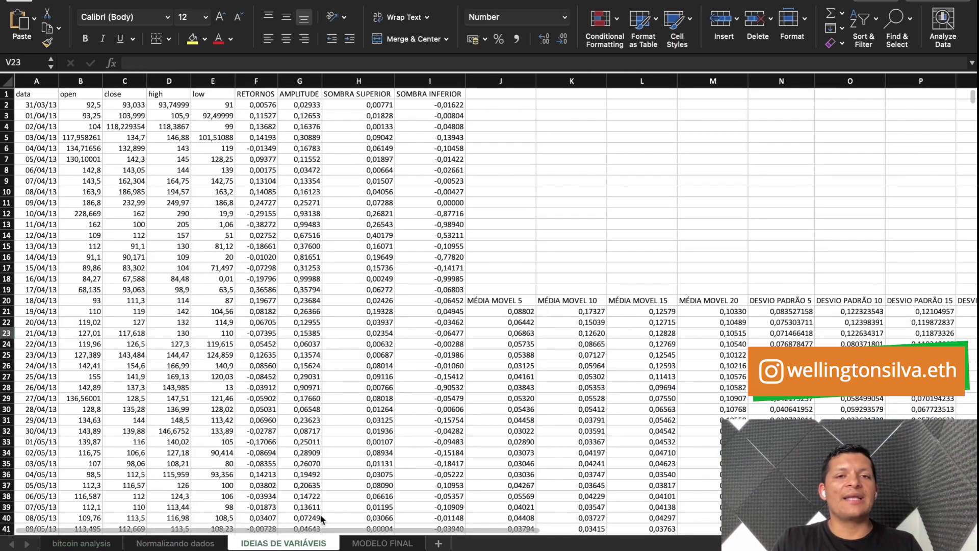
left_click_drag(302, 530, 341, 511)
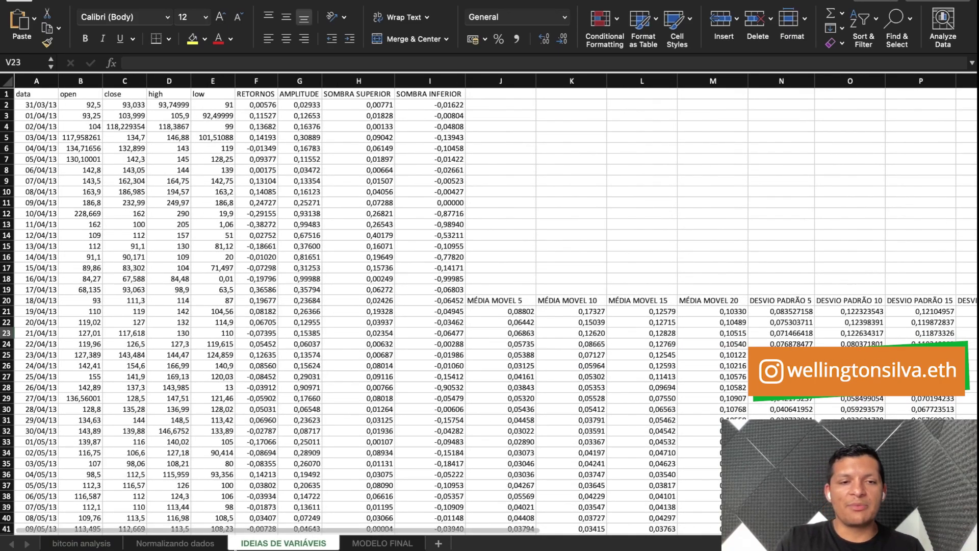
Return to the Normalizando dados sheet and review the normalized variables beside the scatter chart.
left_click(193, 543)
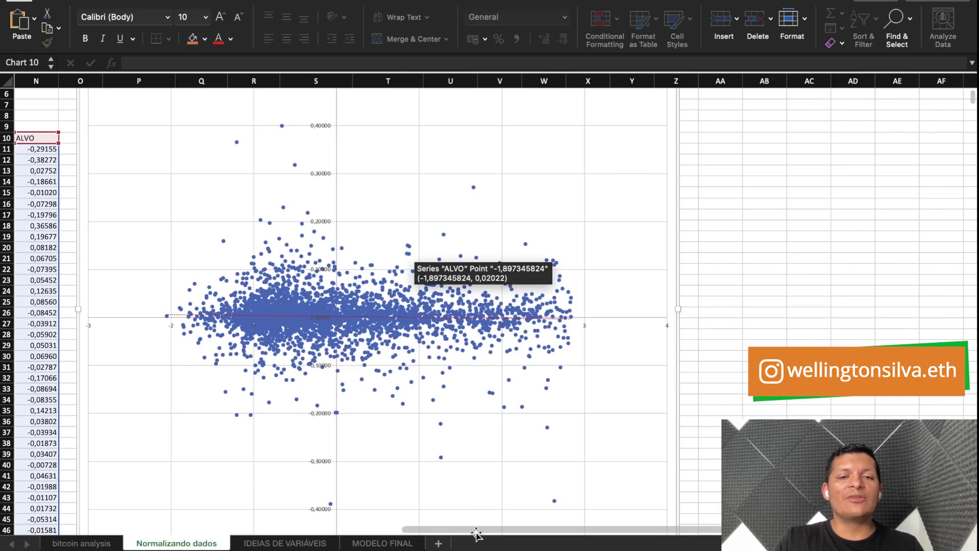
left_click_drag(450, 534, 357, 530)
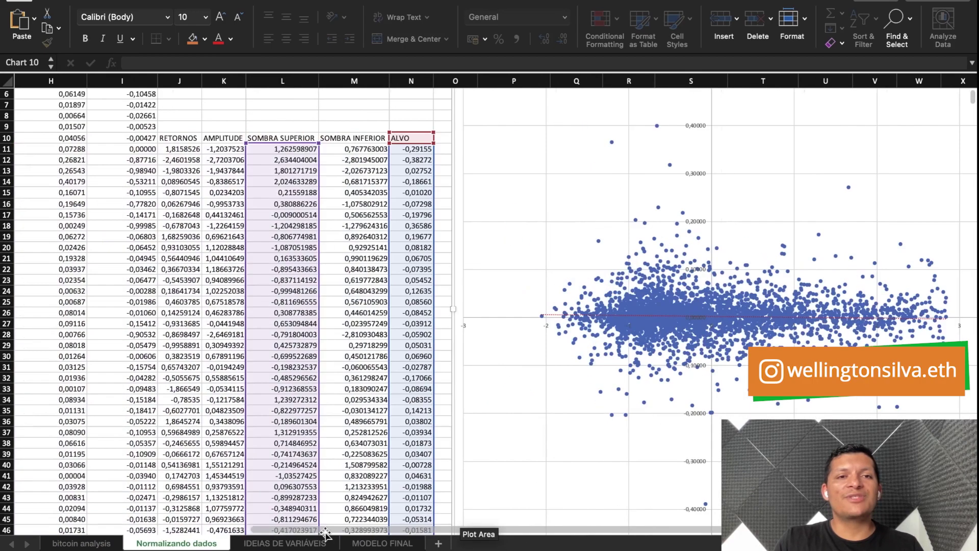
left_click(400, 125)
scroll(385, 231, "up", 2)
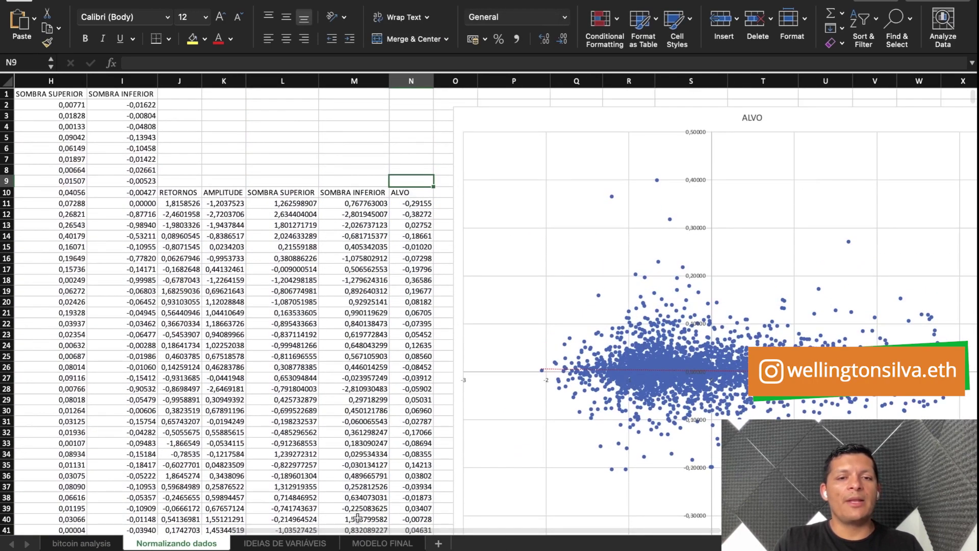
Review the regression coefficients, the PREV and RESULTADOS columns and the CAPITAL chart on the MODELO FINAL sheet.
left_click(372, 543)
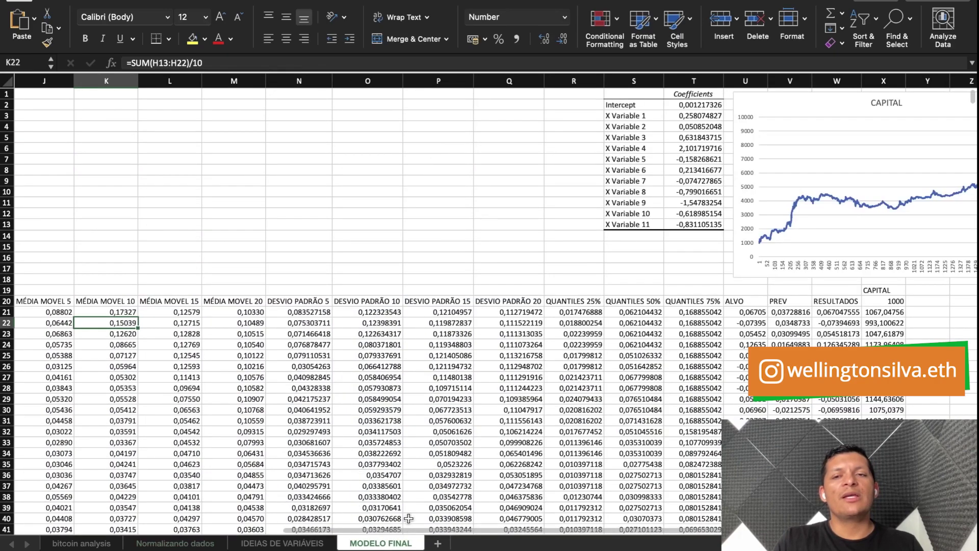
left_click_drag(548, 530, 659, 530)
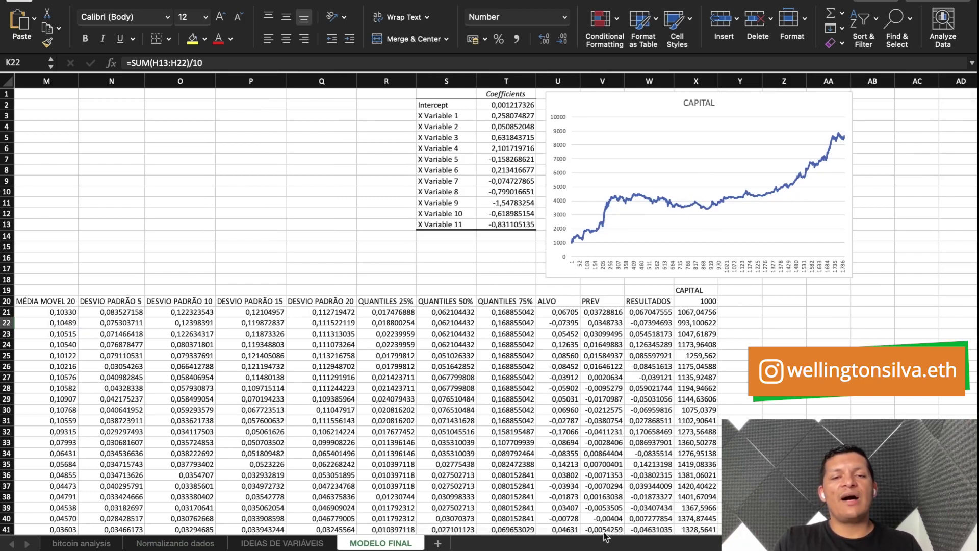
left_click_drag(617, 530, 673, 548)
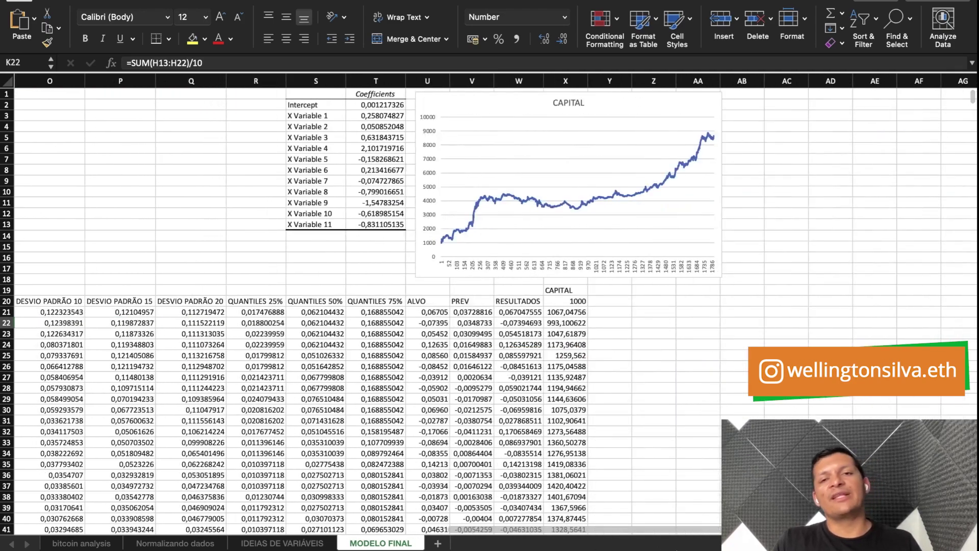
scroll(357, 306, "right", 1)
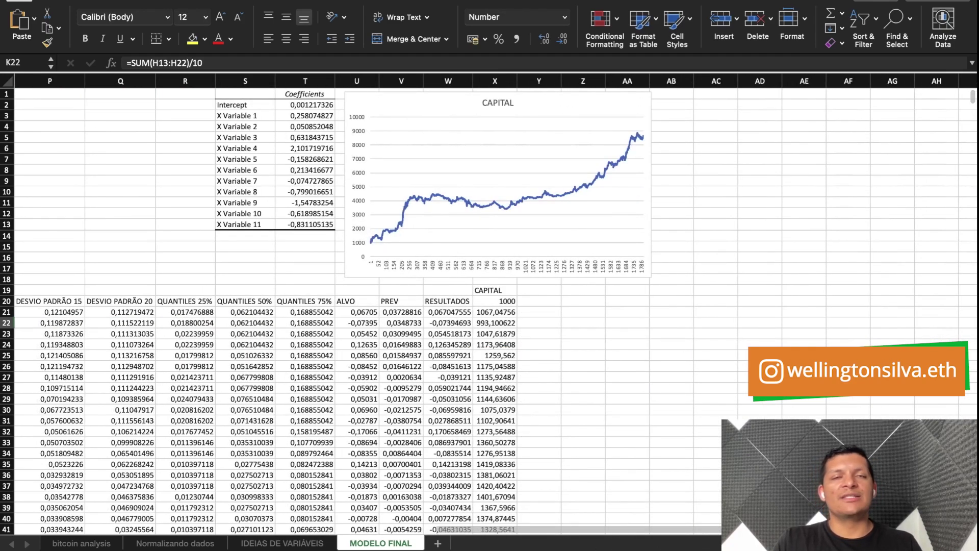